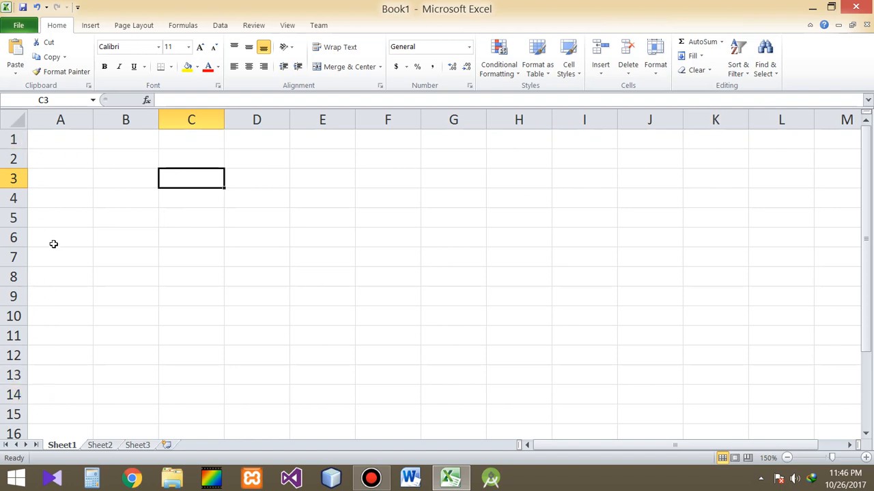
pyautogui.click(294, 250)
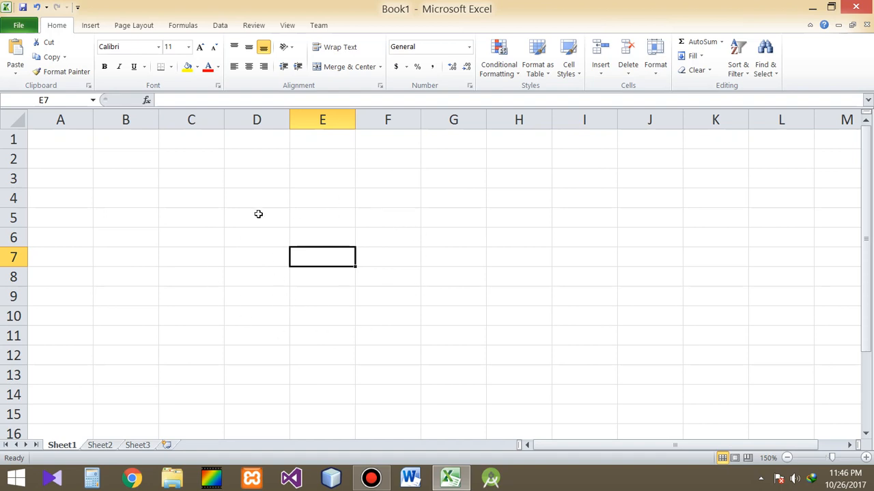
pyautogui.click(163, 199)
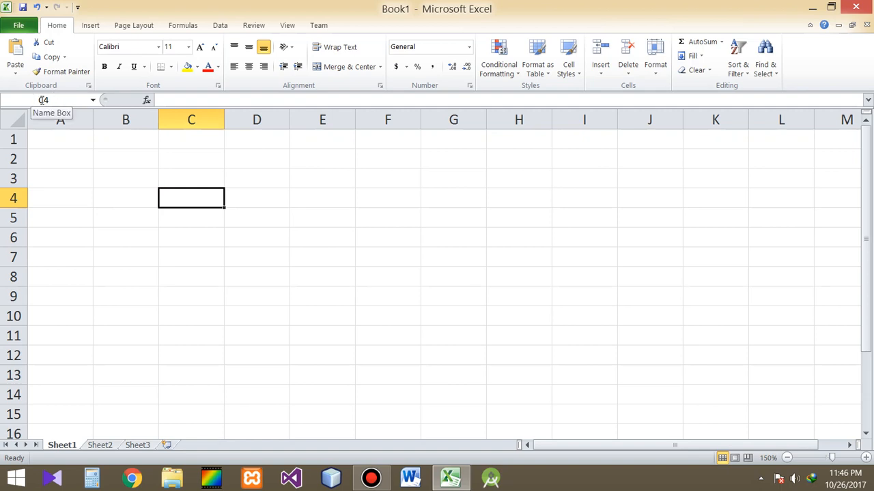
pyautogui.click(211, 252)
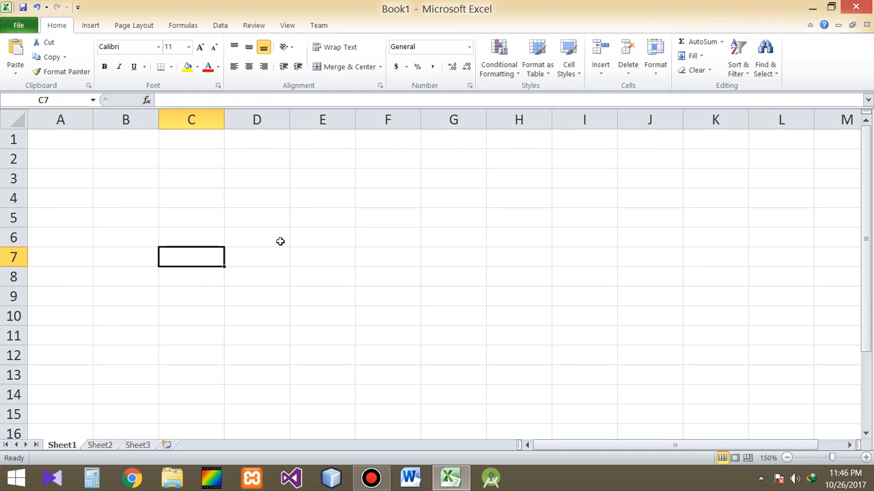
pyautogui.click(304, 223)
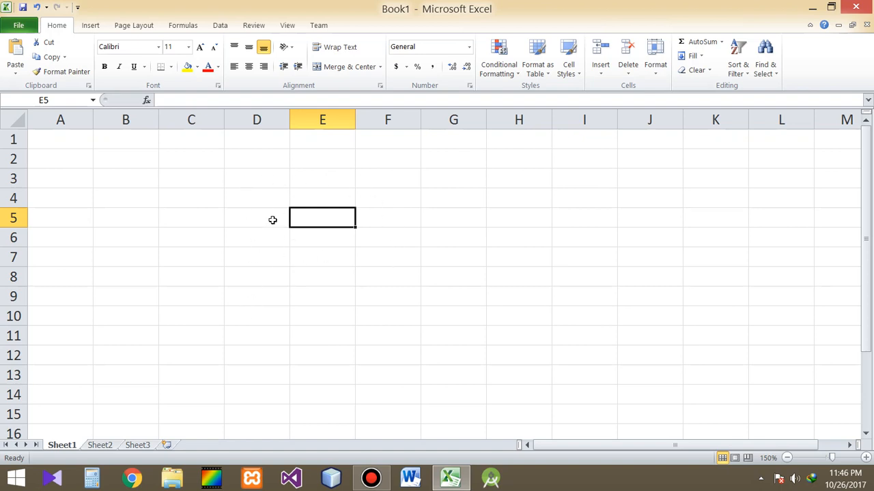
pyautogui.click(239, 231)
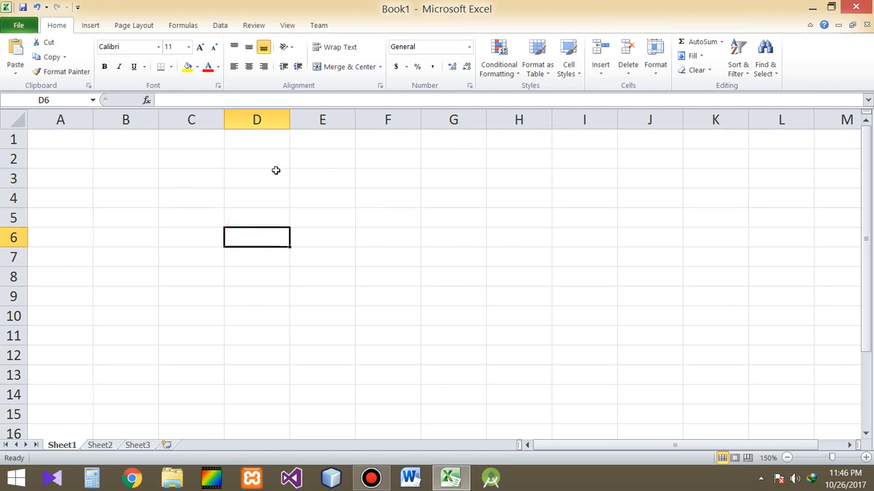
# - Enter the expression 6+5 in cell E3 without a leading equals sign
pyautogui.click(322, 180)
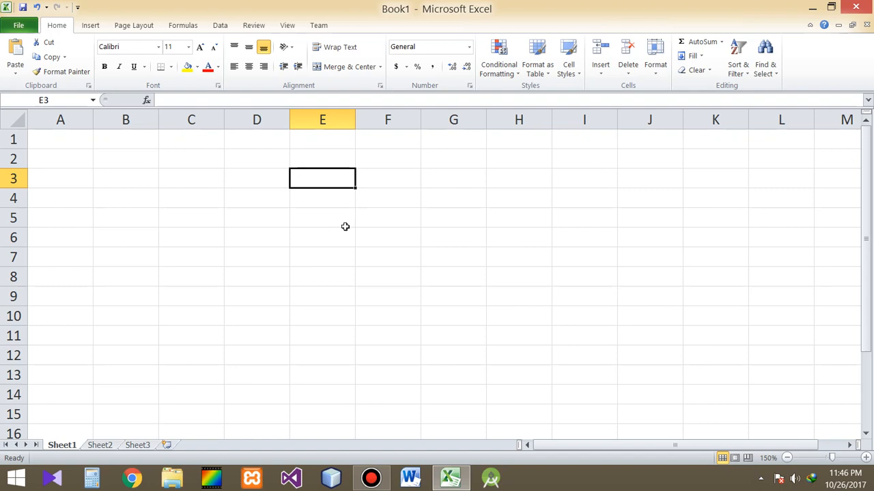
pyautogui.write('6+5')
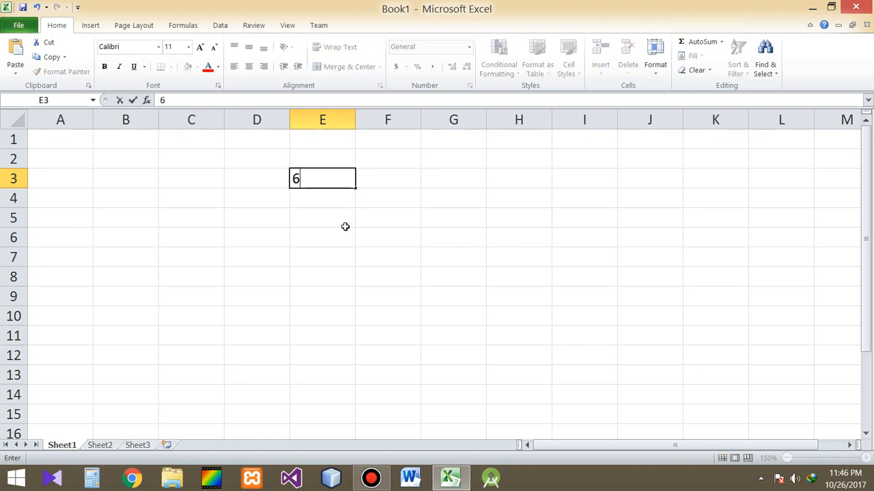
pyautogui.press('Return')
pyautogui.press('Up')
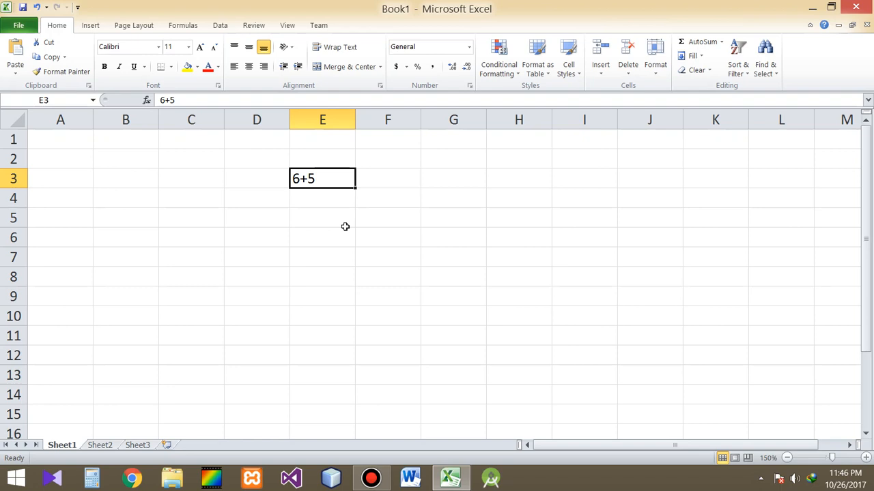
# - Replace the entry in cell E3 with the formula =6+5
pyautogui.write('=+')
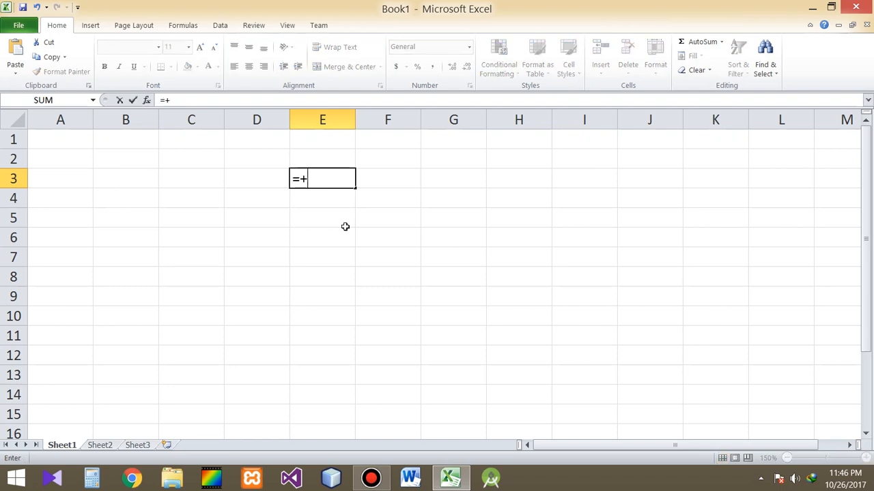
pyautogui.press('BackSpace')
pyautogui.write('6+5')
pyautogui.press('Return')
pyautogui.press('Up')
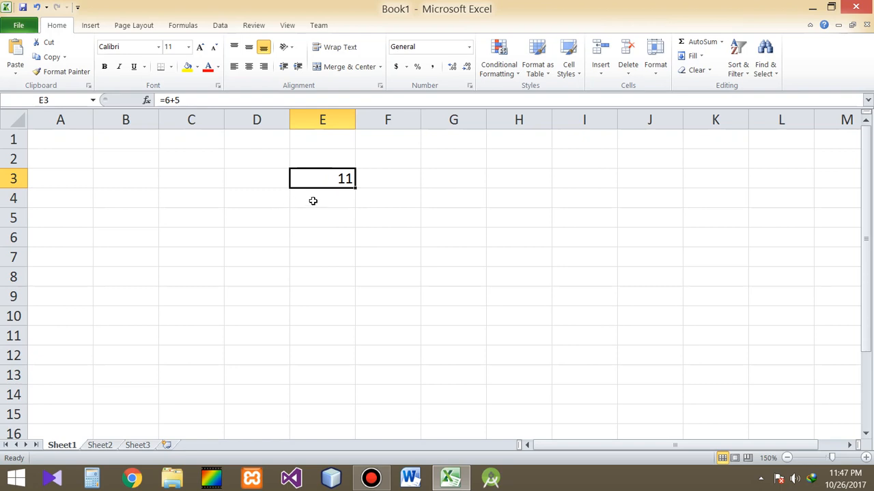
pyautogui.click(203, 182)
pyautogui.click(244, 181)
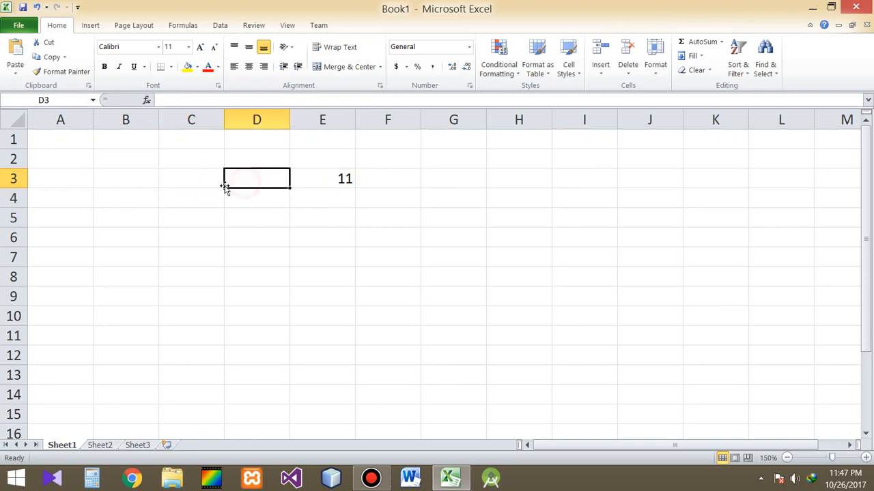
pyautogui.click(208, 179)
pyautogui.click(345, 181)
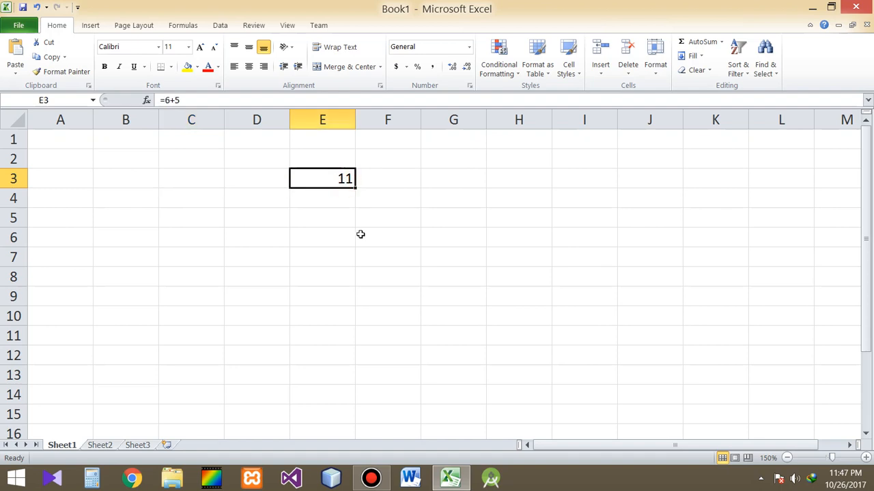
pyautogui.click(203, 184)
pyautogui.click(239, 182)
# - Replace the contents of cell E3 with a formula adding the two cells before it, =C3+D3
pyautogui.click(319, 179)
pyautogui.write('=')
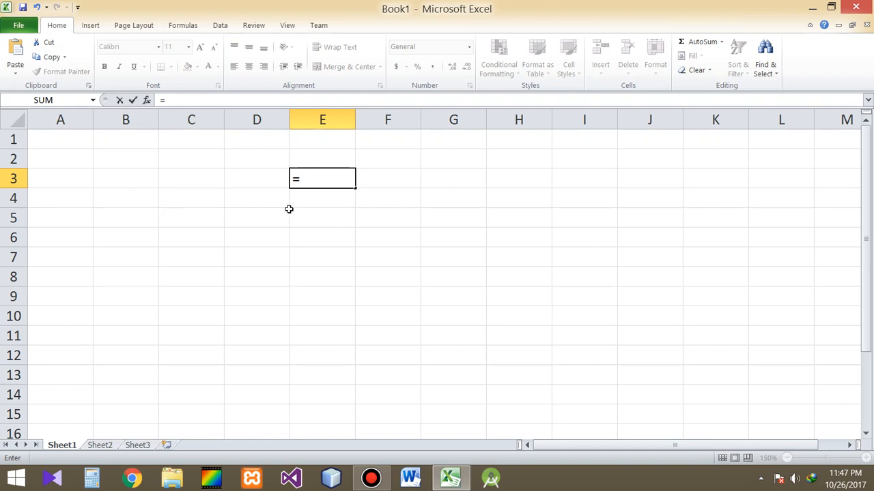
pyautogui.write('c3')
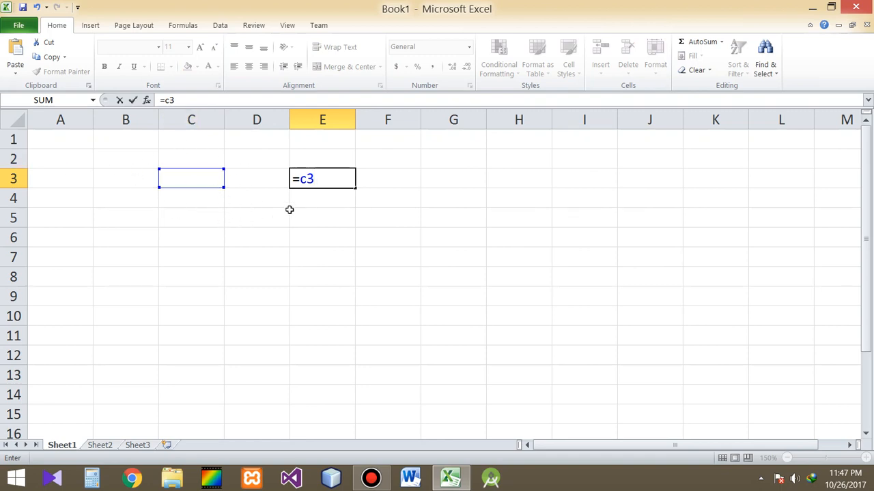
pyautogui.write('+')
pyautogui.click(250, 179)
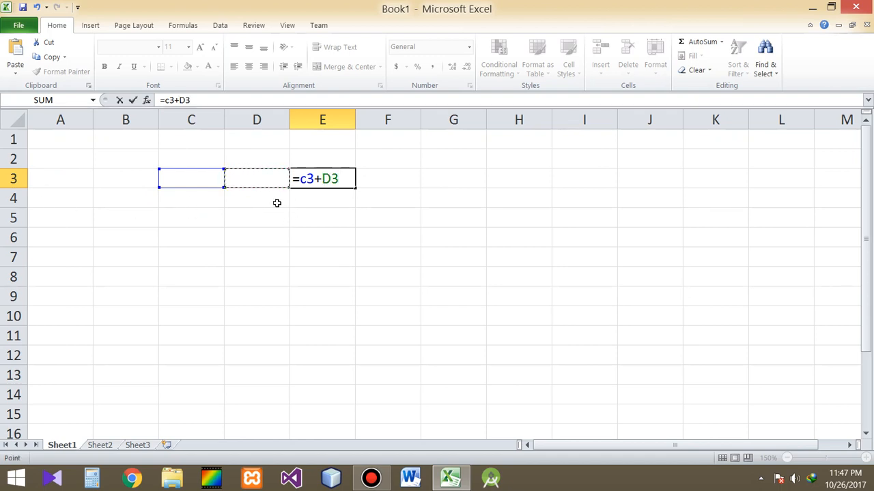
pyautogui.press('Return')
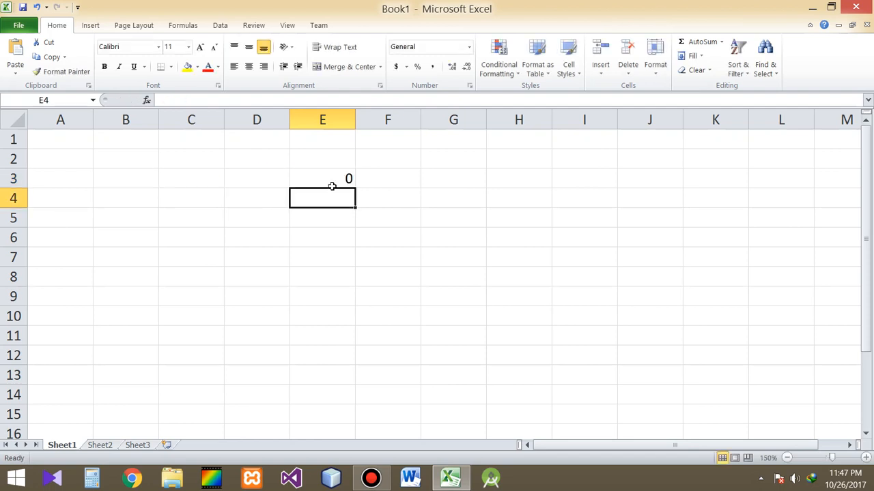
# - Enter 6 in cell C3 and 5 in cell D3 as inputs for the addition formula
pyautogui.click(318, 178)
pyautogui.click(209, 180)
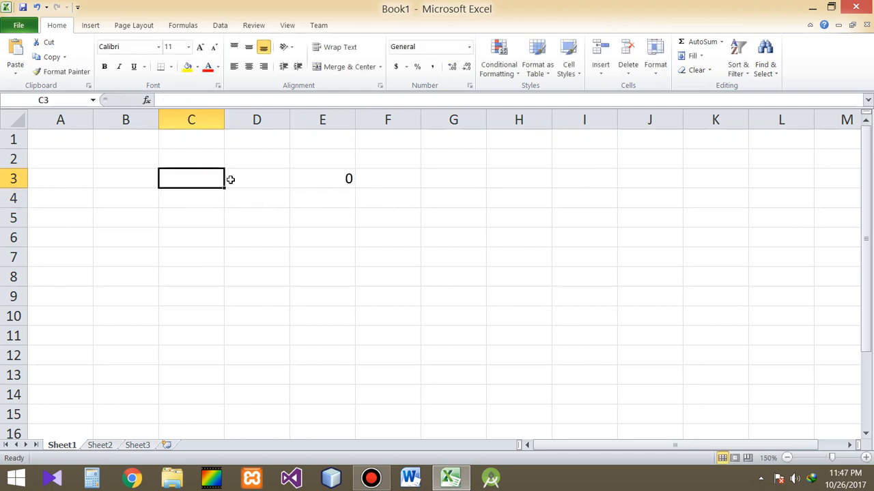
pyautogui.write('6')
pyautogui.click(230, 179)
pyautogui.write('5')
pyautogui.press('Return')
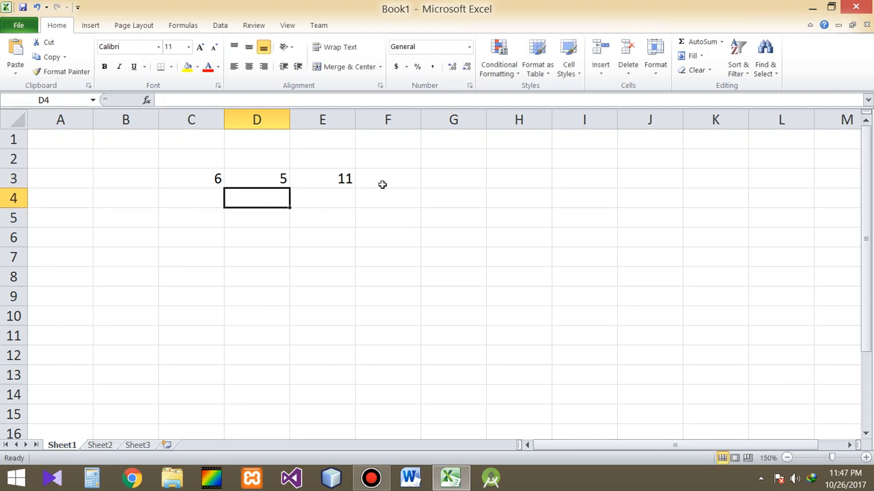
# - Change the second addend in cell D3 to 8
pyautogui.click(329, 177)
pyautogui.click(260, 177)
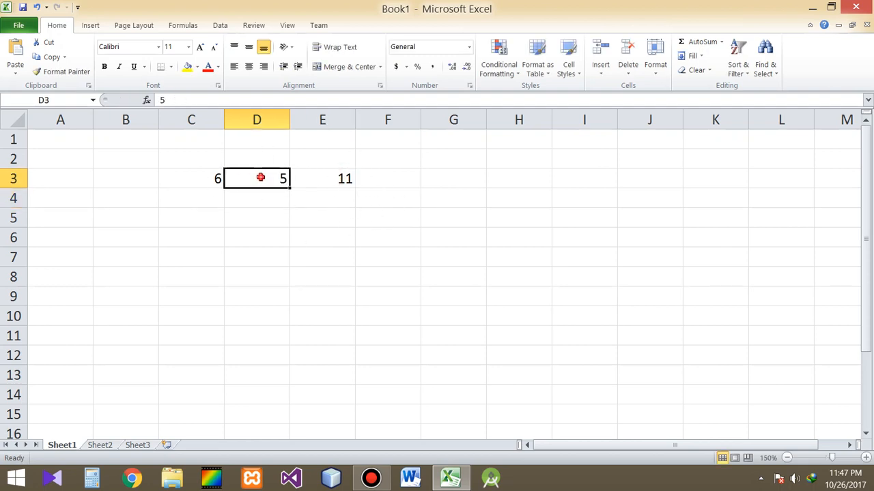
pyautogui.write('8')
pyautogui.press('Return')
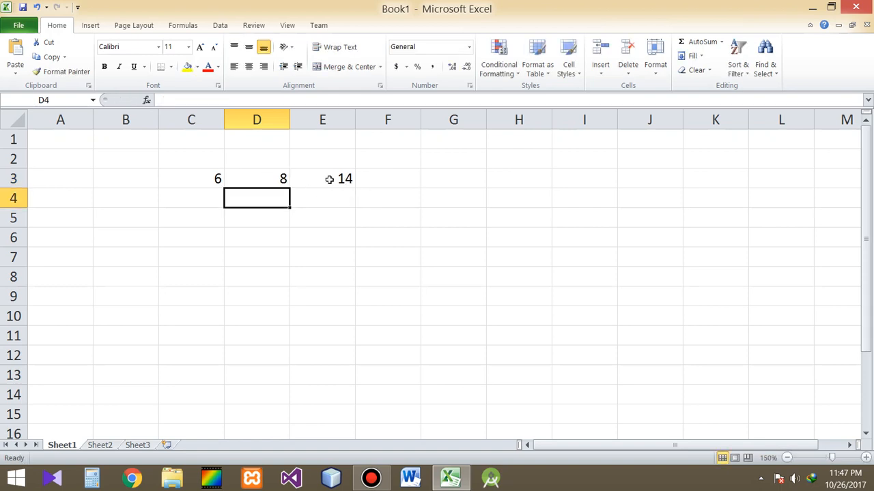
pyautogui.click(329, 180)
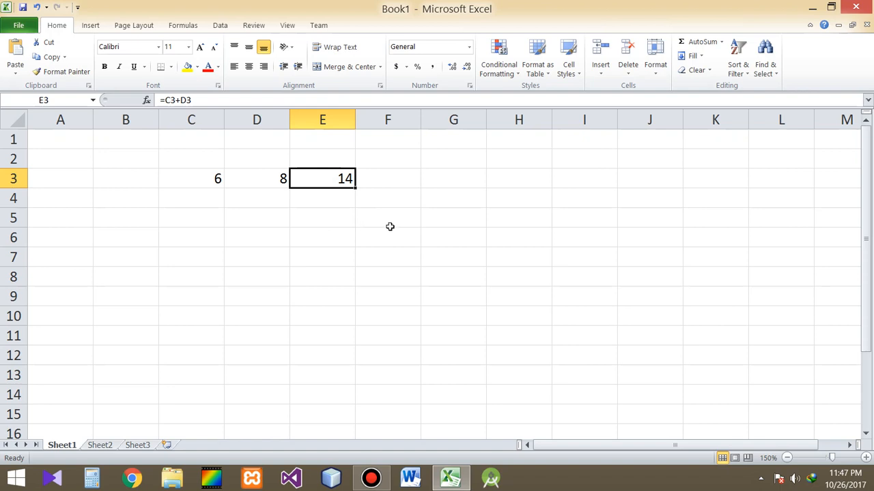
pyautogui.click(259, 180)
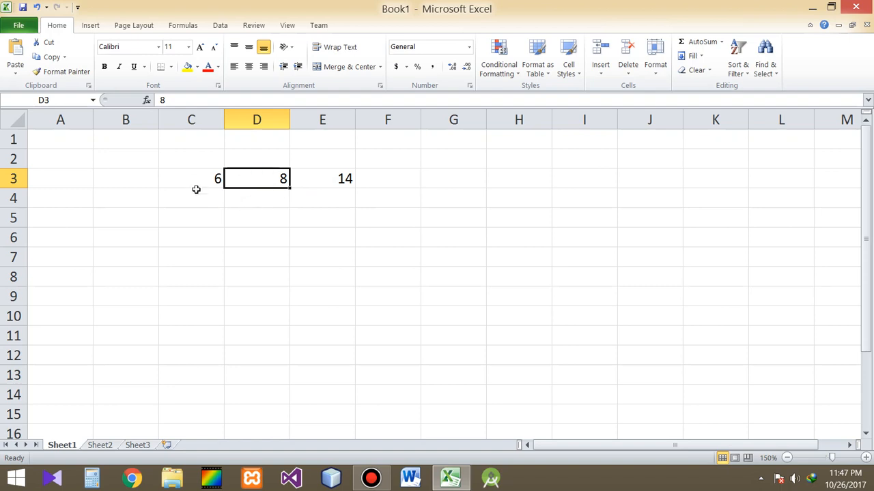
pyautogui.click(199, 174)
pyautogui.click(258, 178)
pyautogui.click(336, 181)
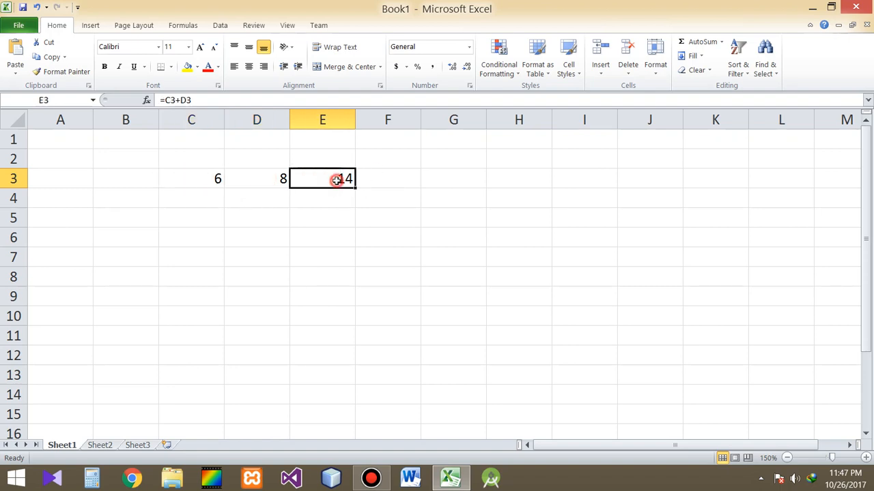
# - Enter a subtraction formula in cell E4 that takes D4 away from C4, =C4-D4
pyautogui.click(320, 198)
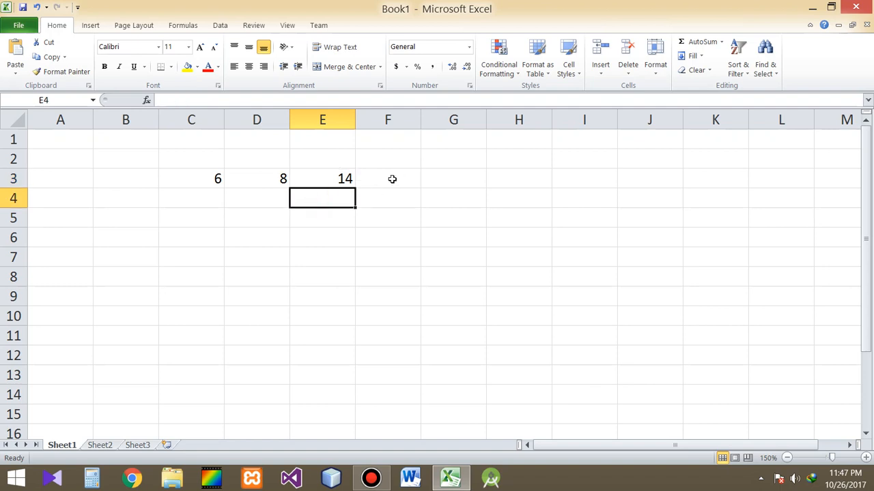
pyautogui.write('=')
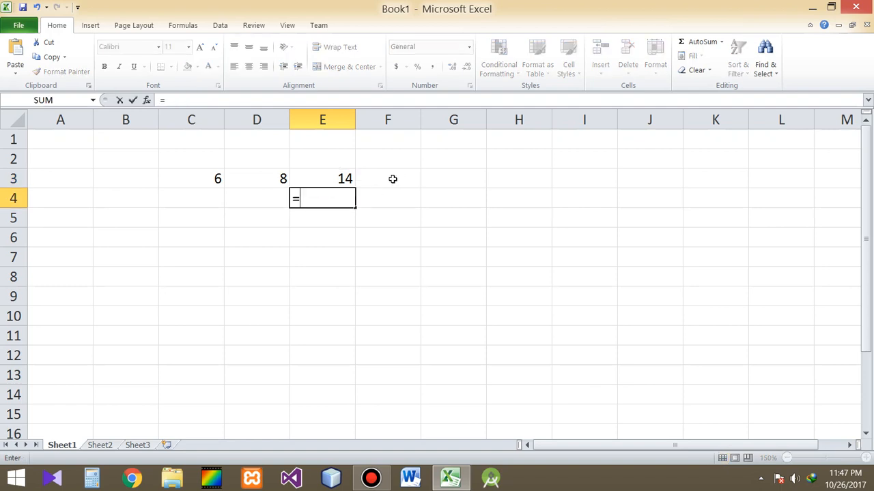
pyautogui.press('Left')
pyautogui.press('Left')
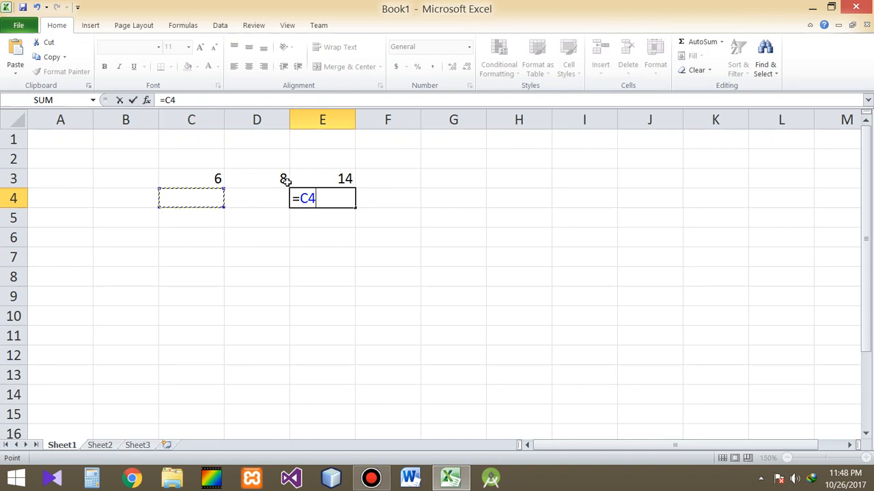
pyautogui.write('-')
pyautogui.press('Left')
pyautogui.press('Return')
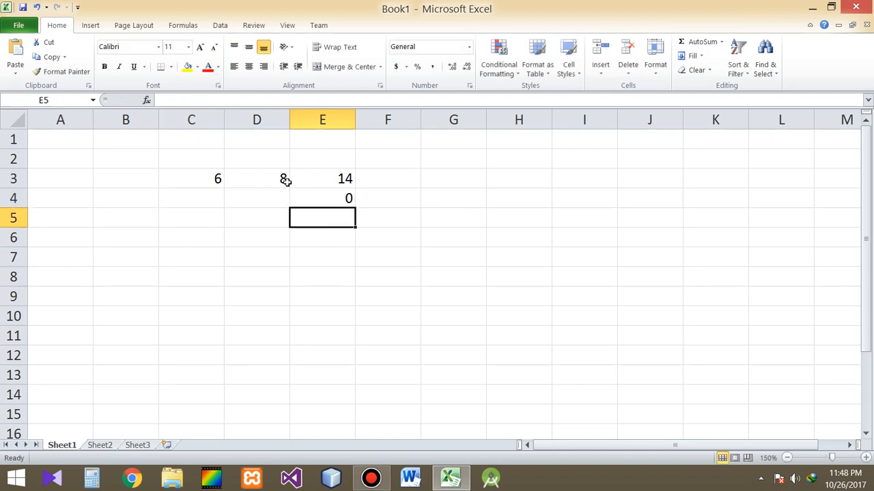
# - Enter 8 in cell C4 and 9 in cell D4 as inputs for the subtraction formula
pyautogui.press('Up')
pyautogui.press('Left')
pyautogui.press('Left')
pyautogui.write('8')
pyautogui.press('Right')
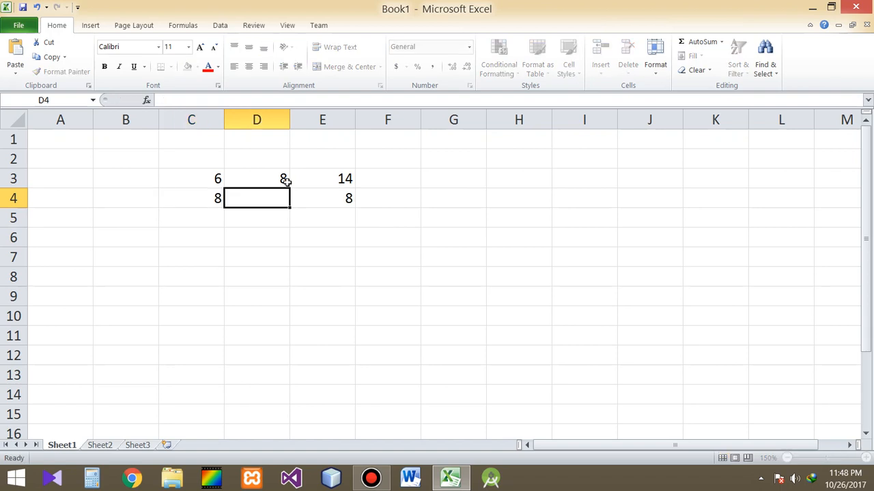
pyautogui.write('9')
pyautogui.press('Return')
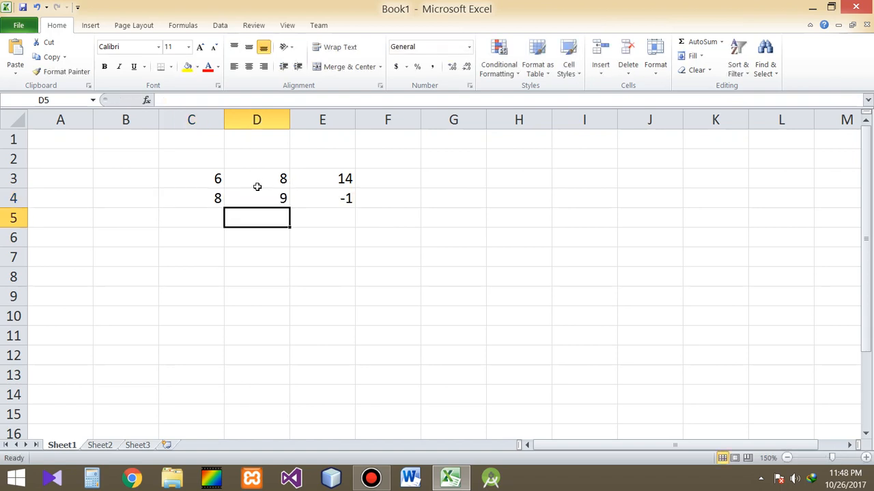
# - Enter a multiplication formula in cell E5 that multiplies C5 by D5, =C5*D5
pyautogui.click(333, 219)
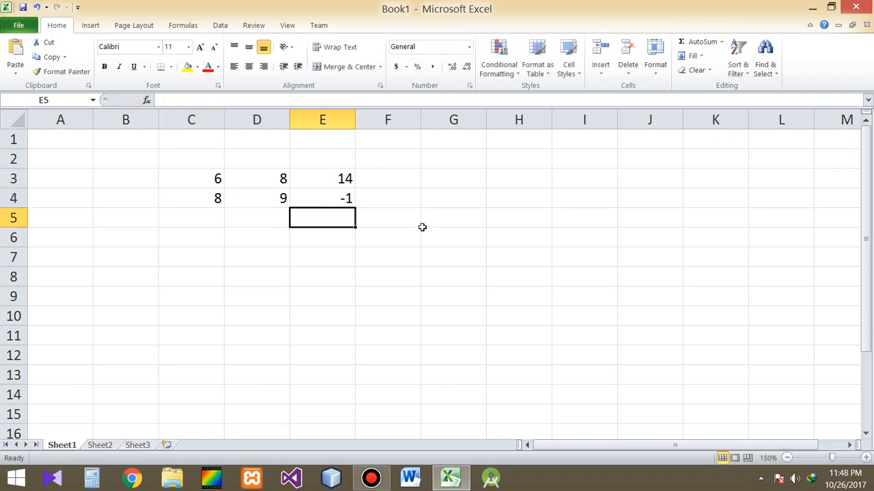
pyautogui.write('=')
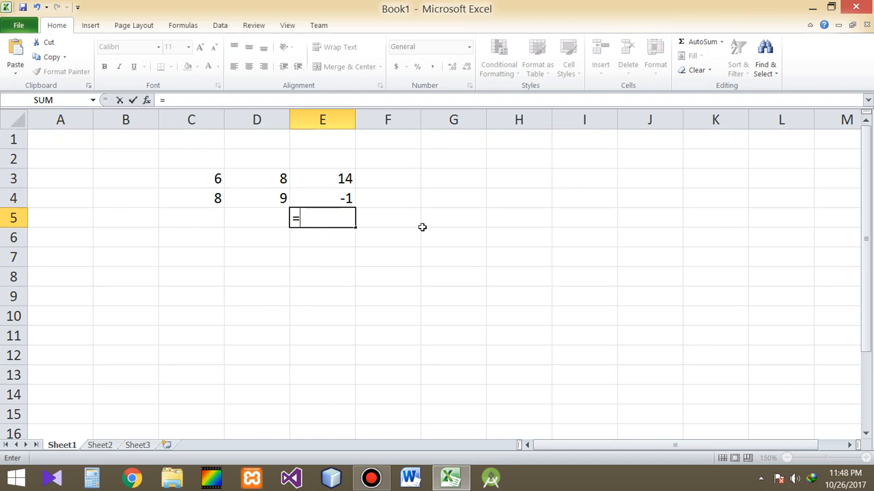
pyautogui.press('Left')
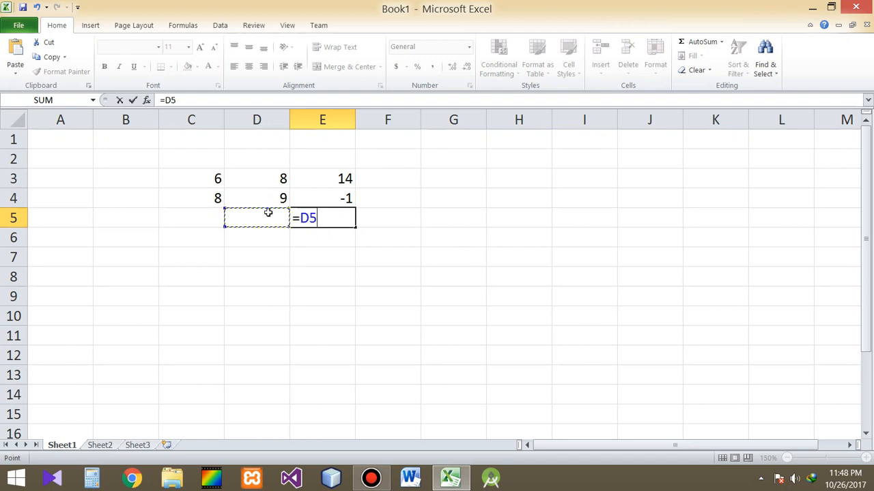
pyautogui.press('Left')
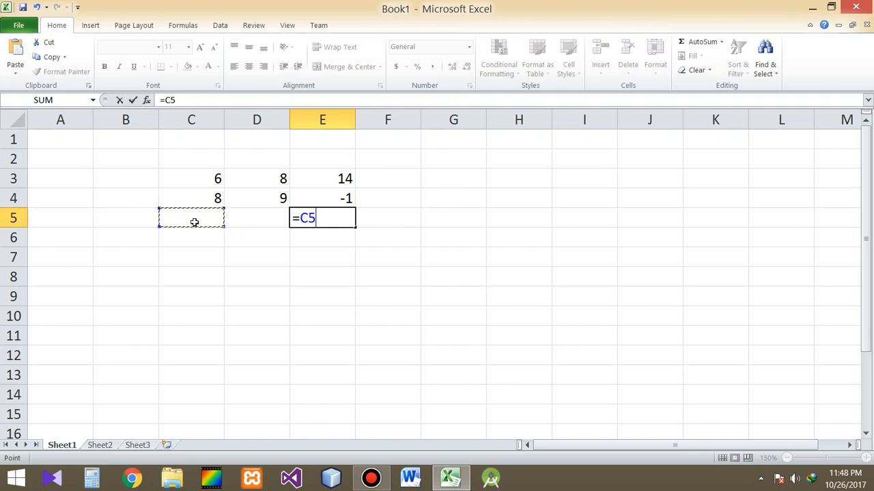
pyautogui.write('*')
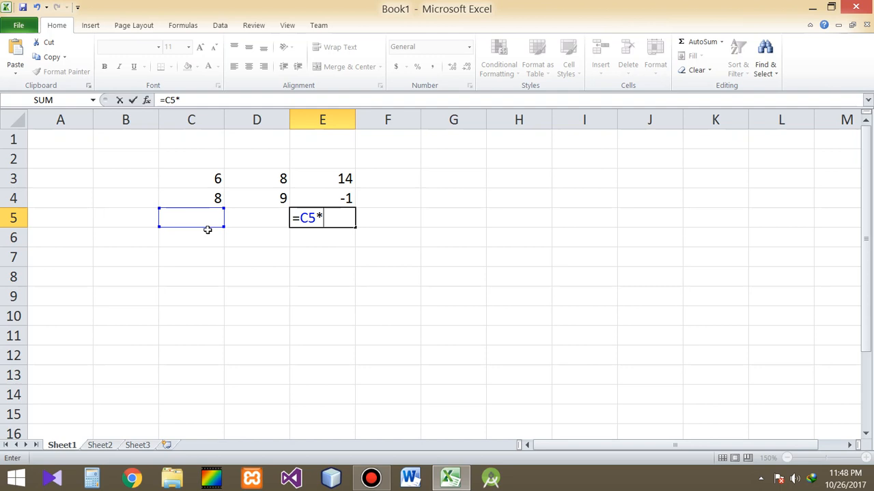
pyautogui.press('Left')
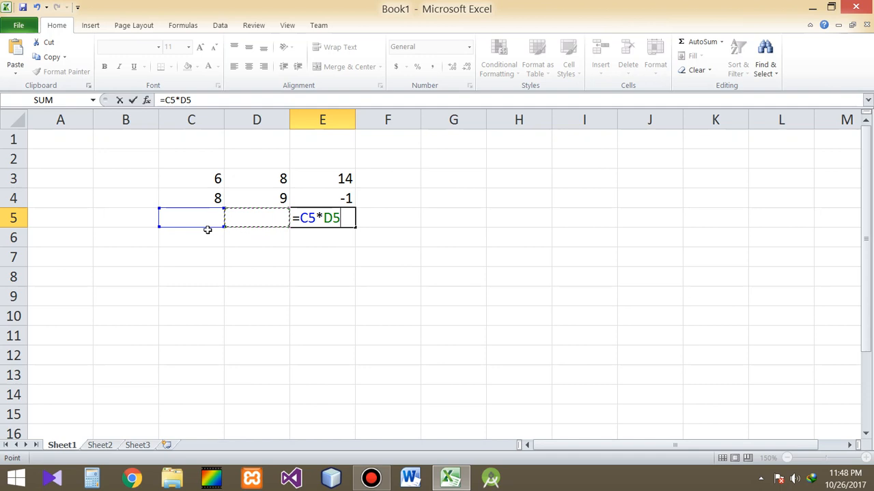
pyautogui.press('Left')
pyautogui.press('Left')
pyautogui.press('Right')
pyautogui.press('Right')
pyautogui.hotkey('ctrl', 'Return')
# - Enter 5 in cell C5 and 3 in cell D5 as inputs for the multiplication formula
pyautogui.press('Left')
pyautogui.press('Left')
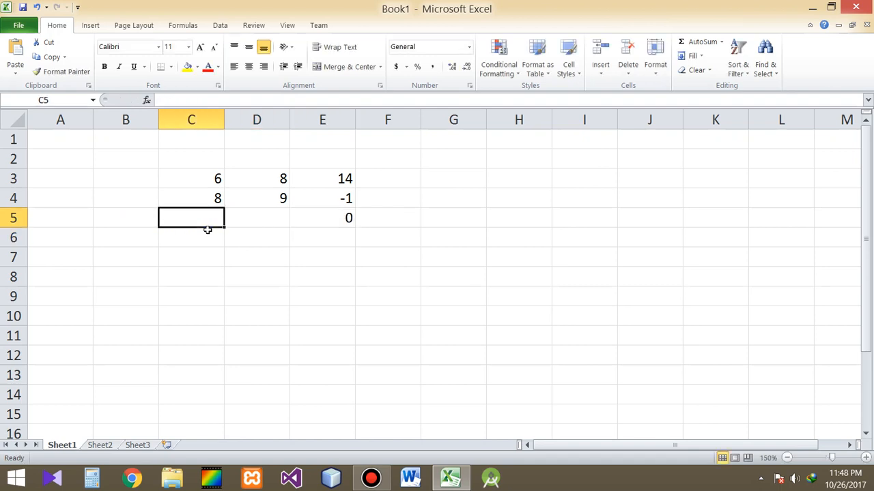
pyautogui.write('5')
pyautogui.press('Right')
pyautogui.write('3')
pyautogui.press('Return')
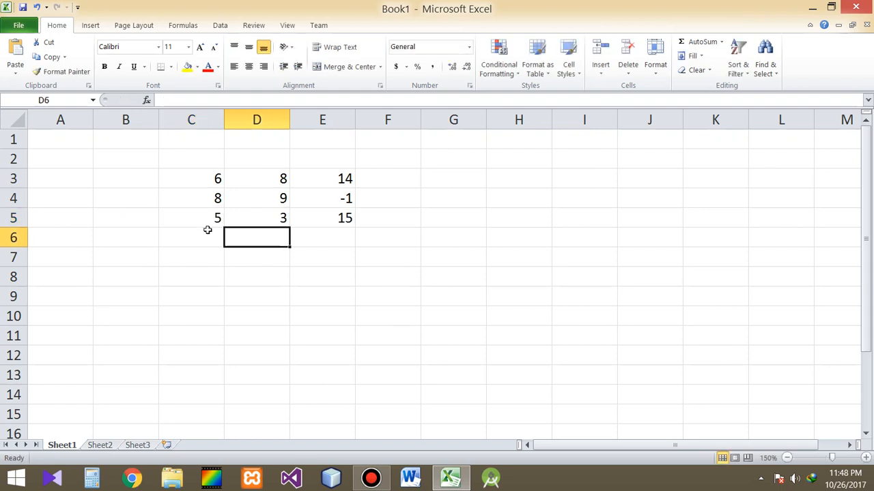
# - Enter a division formula in cell E6 that divides C6 by D6, =C6/D6
pyautogui.press('Right')
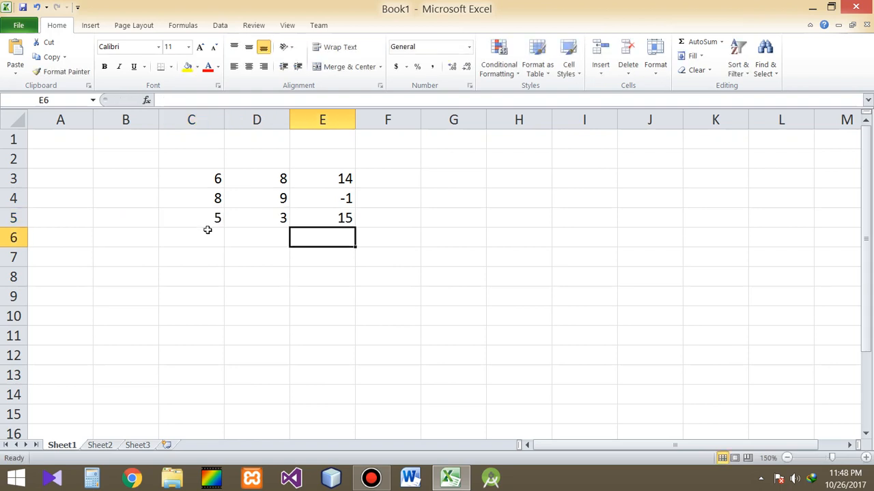
pyautogui.write('=')
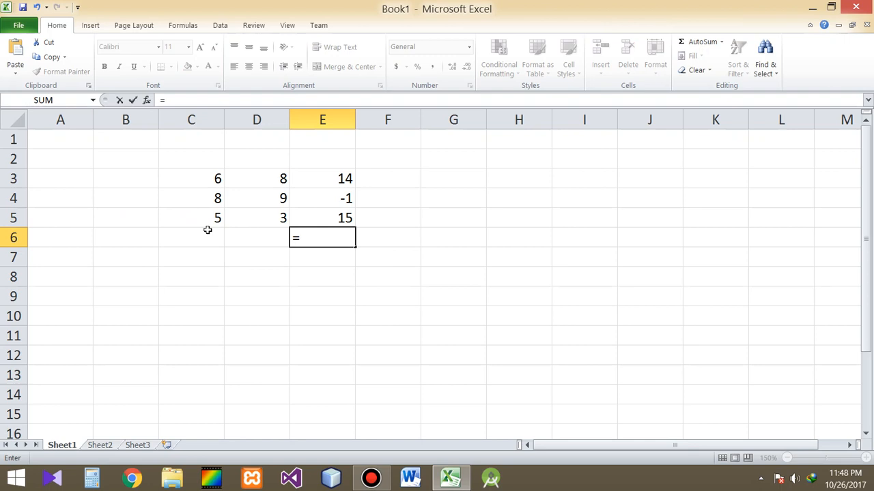
pyautogui.click(207, 230)
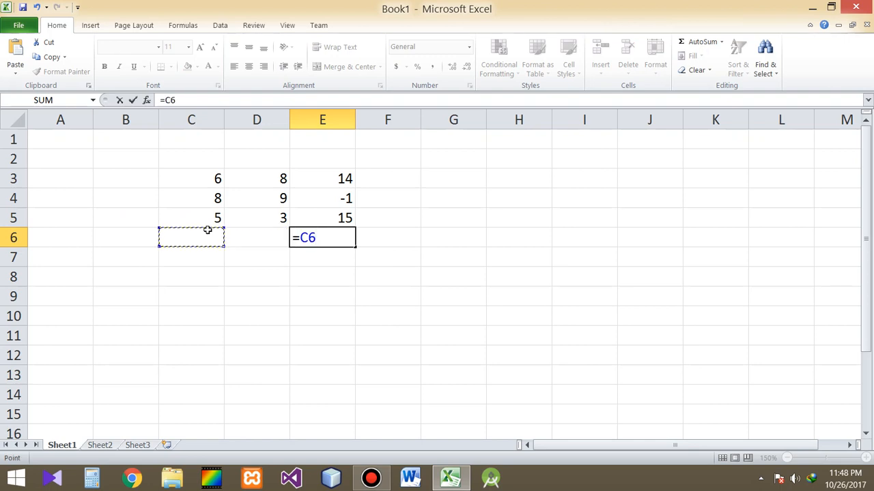
pyautogui.write('/D6')
pyautogui.press('Return')
pyautogui.press('Up')
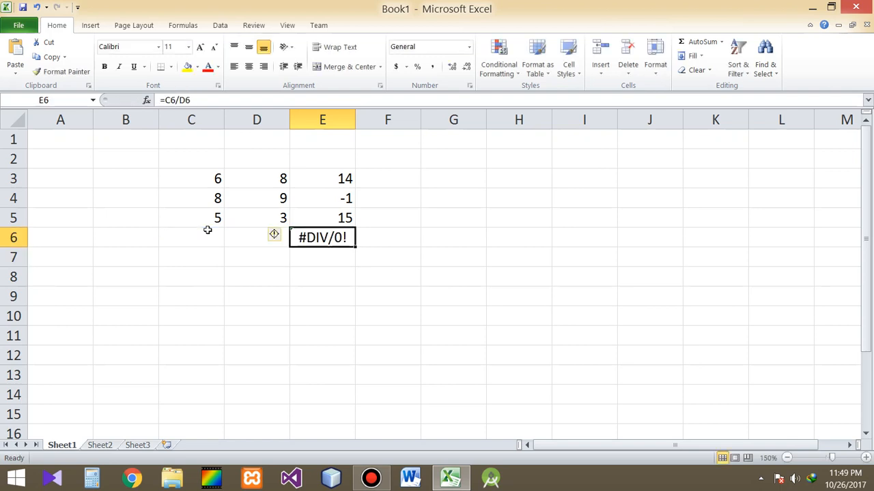
# - Enter 5 in cell C6 and 2 in cell D6 as inputs for the division formula
pyautogui.press('Left')
pyautogui.press('Left')
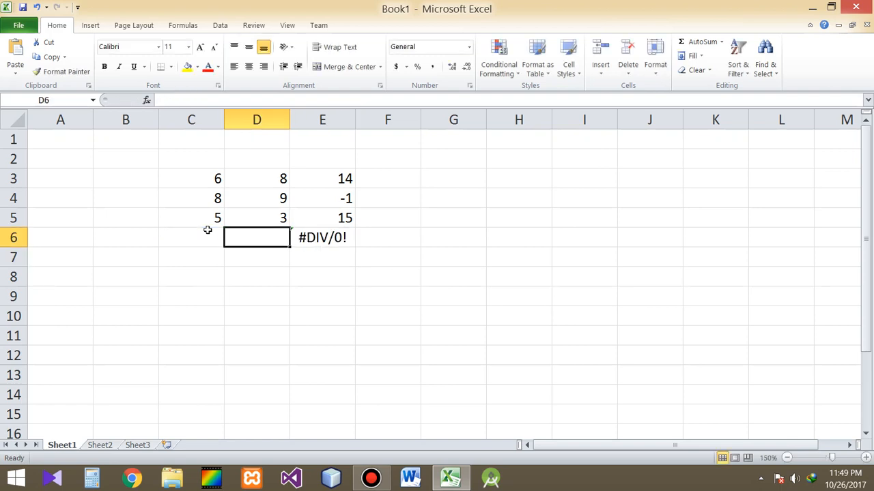
pyautogui.write('5')
pyautogui.press('Tab')
pyautogui.write('2')
pyautogui.press('Return')
pyautogui.press('Up')
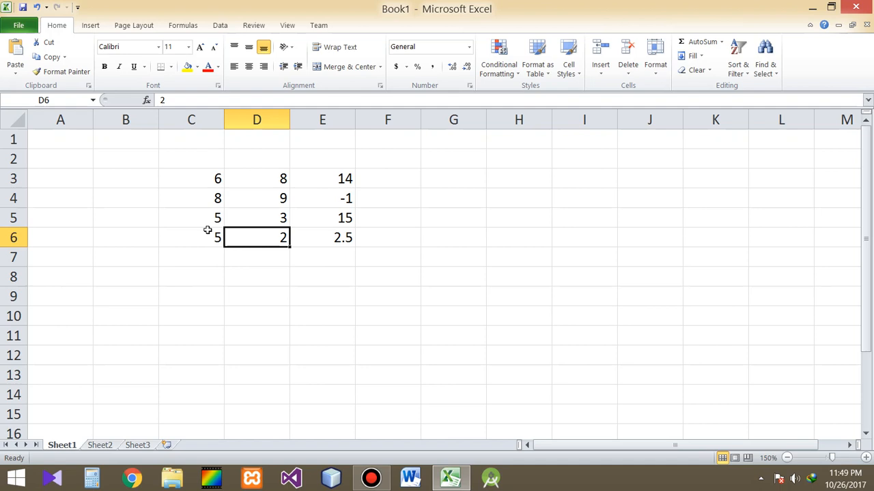
# - Review the addition and subtraction formulas behind the results in cells E3 and E4
pyautogui.press('Right')
pyautogui.press('Up')
pyautogui.press('Right')
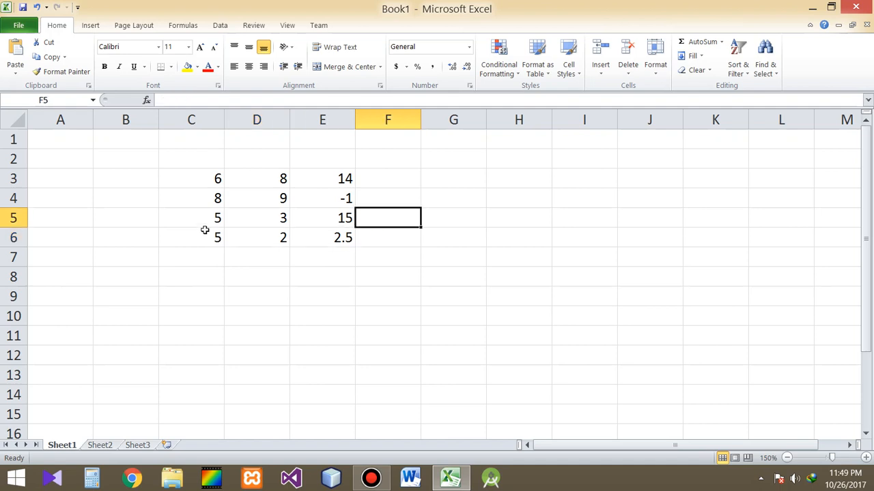
pyautogui.press('Left')
pyautogui.press('Up')
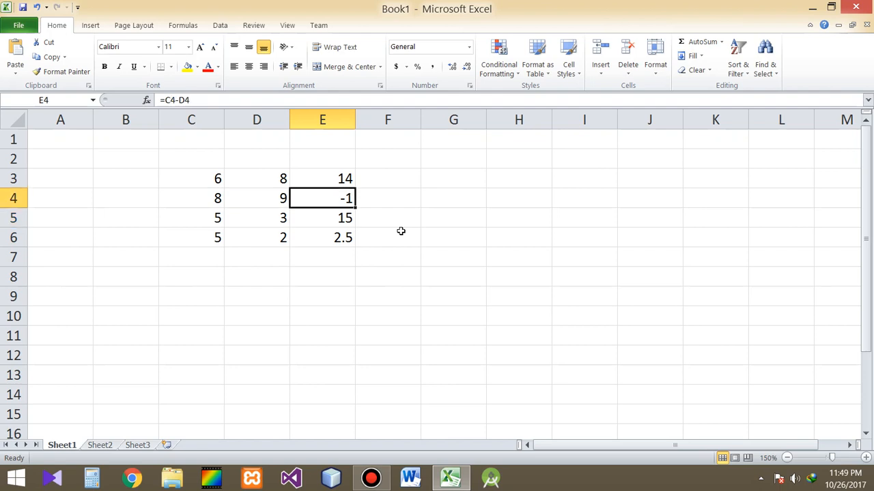
pyautogui.press('Up')
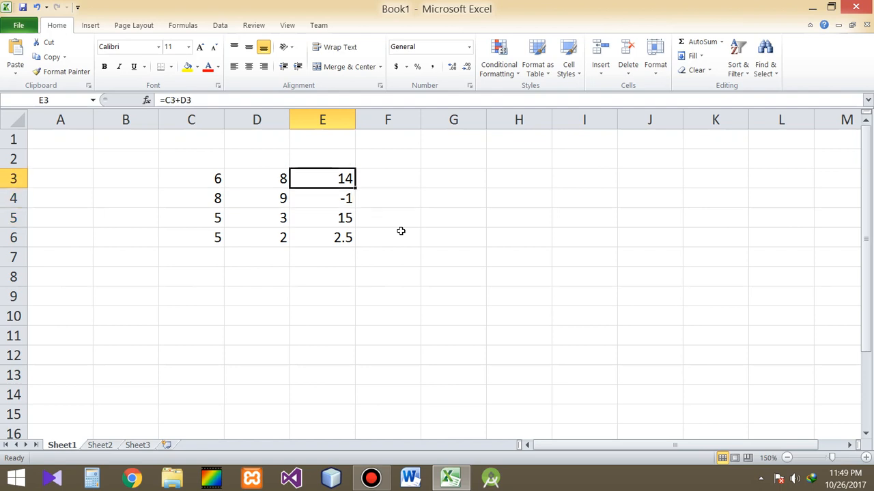
pyautogui.press('Down')
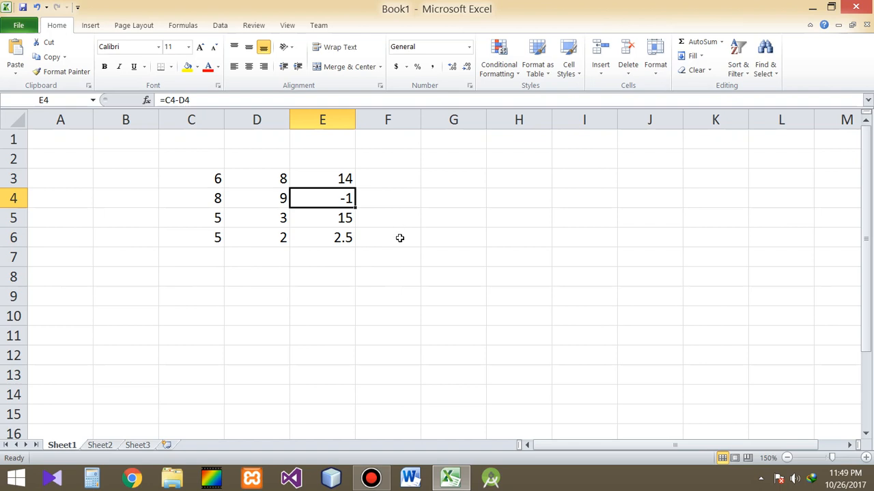
# - Enter a formula in cell E8 that adds up the four results above it, =E3+E4+E5+E6
pyautogui.click(325, 307)
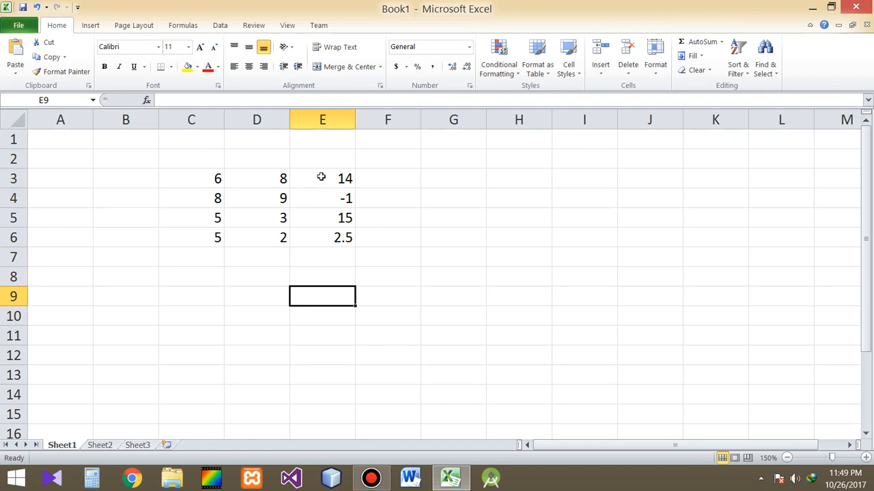
pyautogui.moveTo(321, 176); pyautogui.dragTo(323, 234)
pyautogui.click(322, 278)
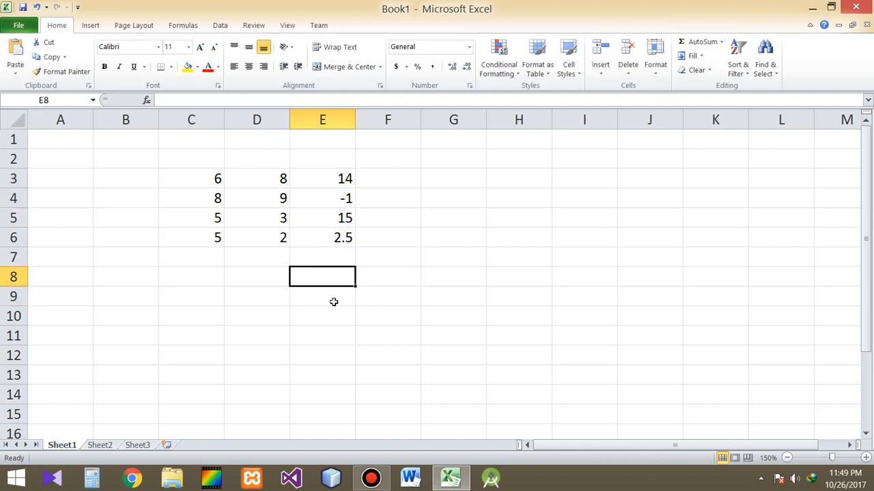
pyautogui.write('=')
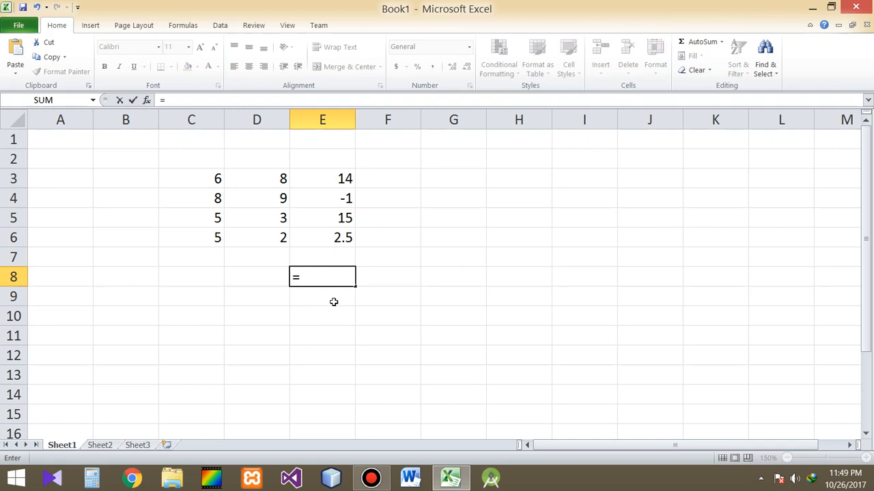
pyautogui.click(328, 181)
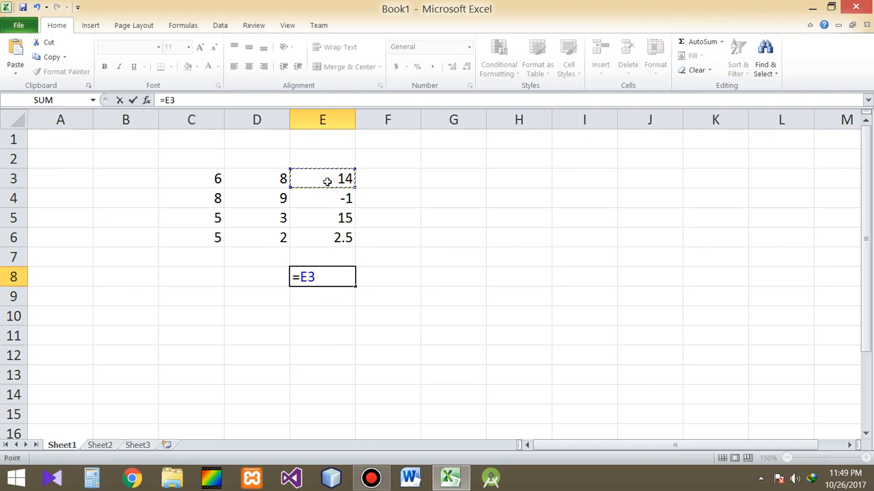
pyautogui.write('+')
pyautogui.click(334, 197)
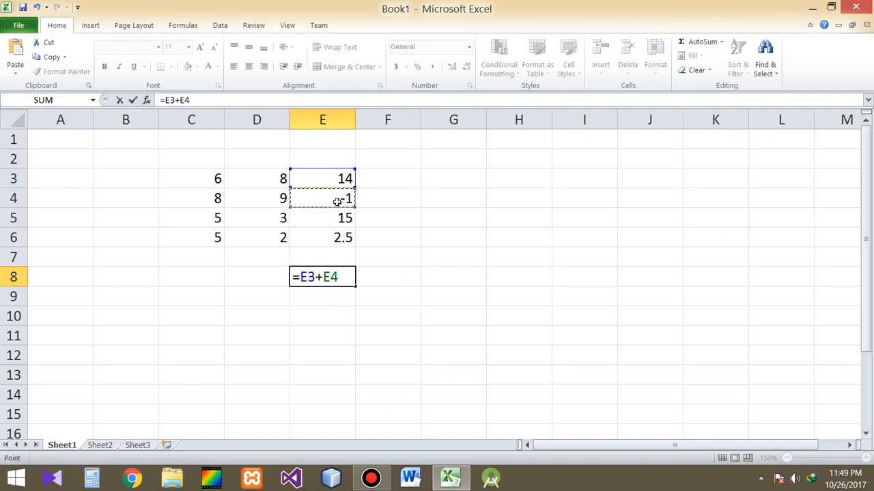
pyautogui.write('+')
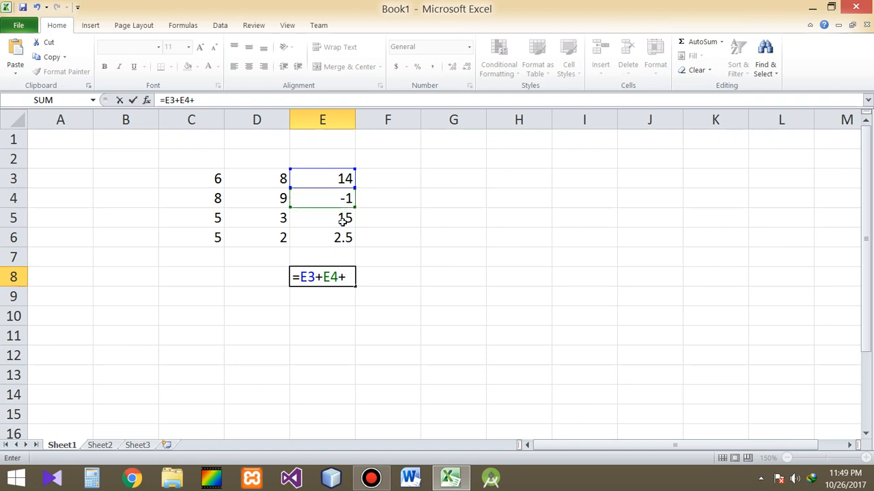
pyautogui.click(339, 219)
pyautogui.write('+')
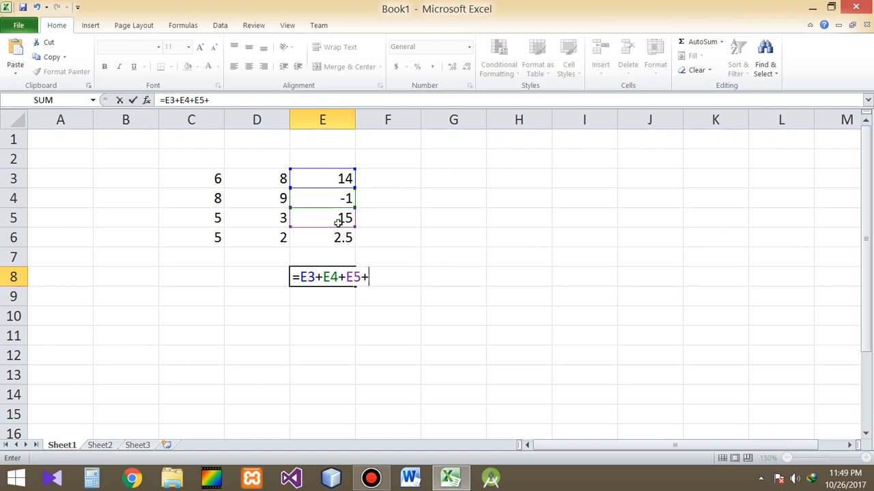
pyautogui.click(340, 240)
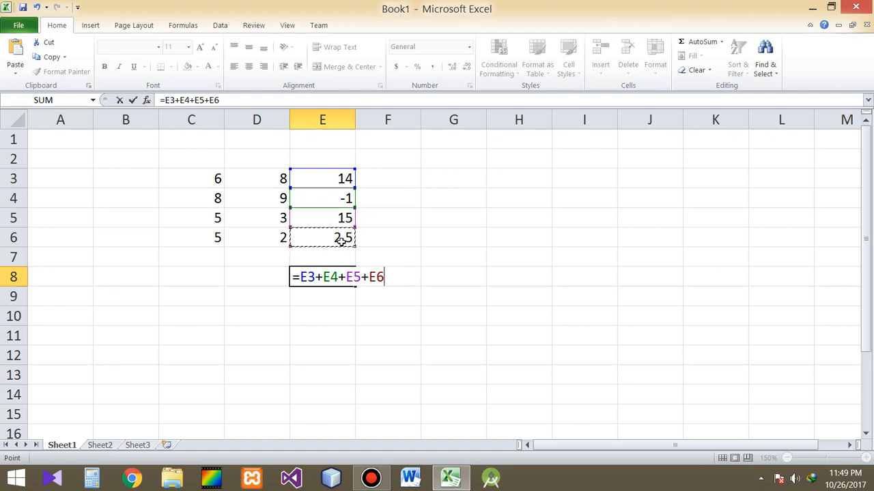
pyautogui.press('Return')
pyautogui.click(335, 278)
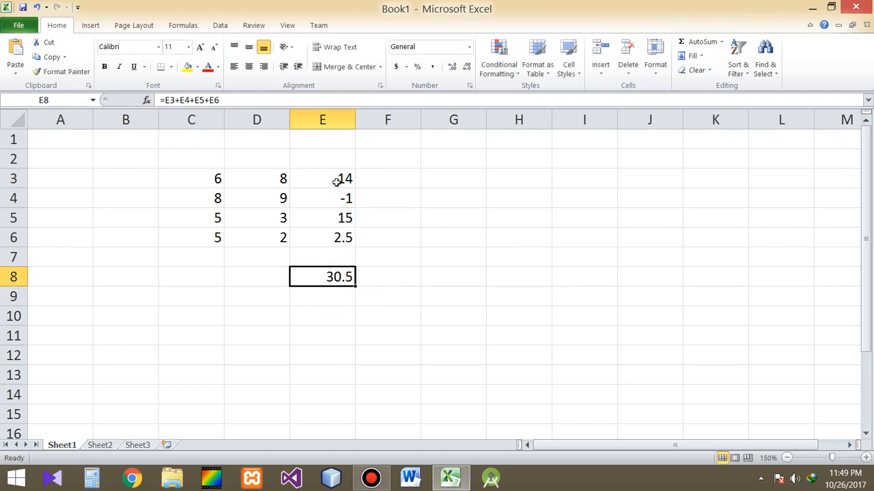
# - Change the first addend in cell C3 to 9 and check the total in cell E8
pyautogui.moveTo(337, 180); pyautogui.dragTo(335, 239)
pyautogui.click(335, 277)
pyautogui.click(200, 181)
pyautogui.write('9')
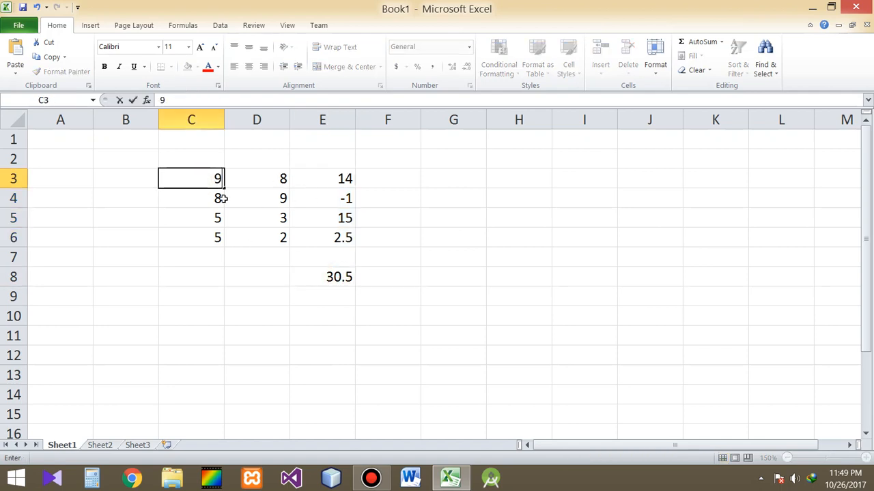
pyautogui.click(235, 237)
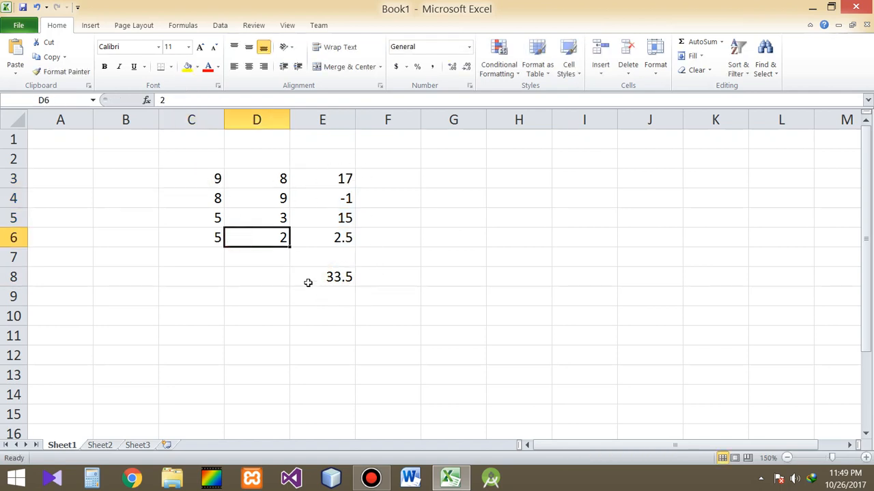
pyautogui.click(348, 277)
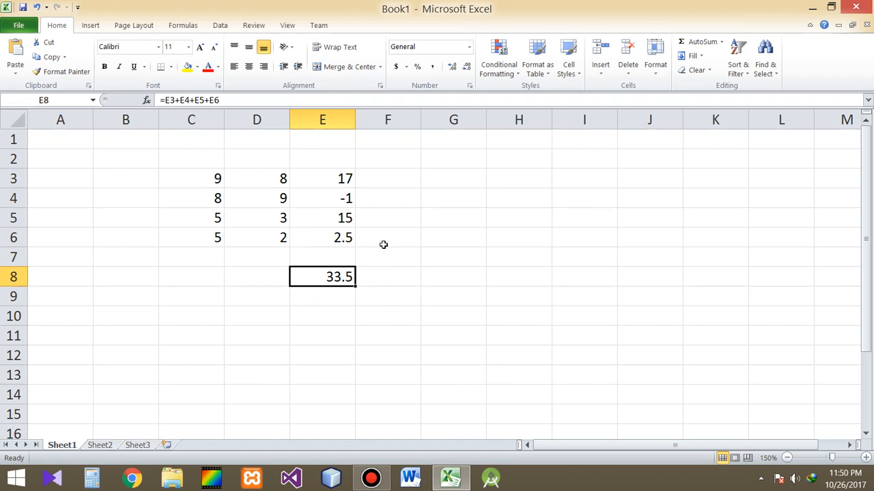
pyautogui.click(330, 304)
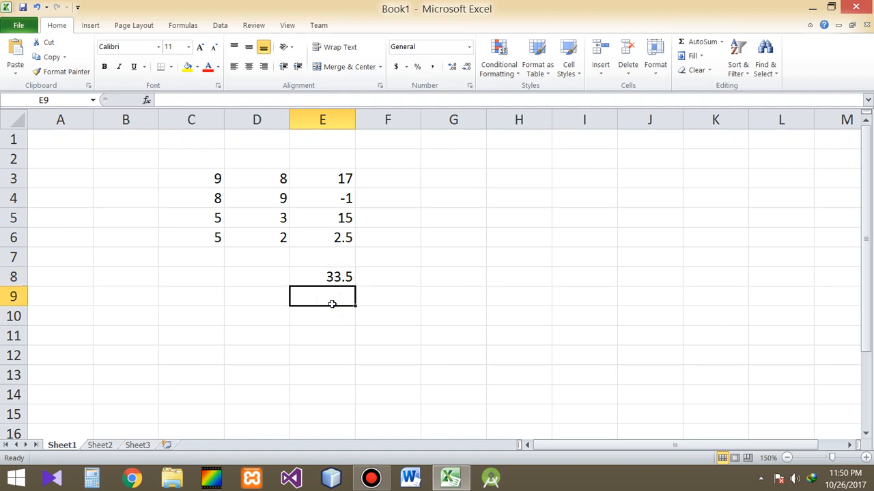
pyautogui.click(333, 329)
pyautogui.click(333, 305)
pyautogui.click(321, 279)
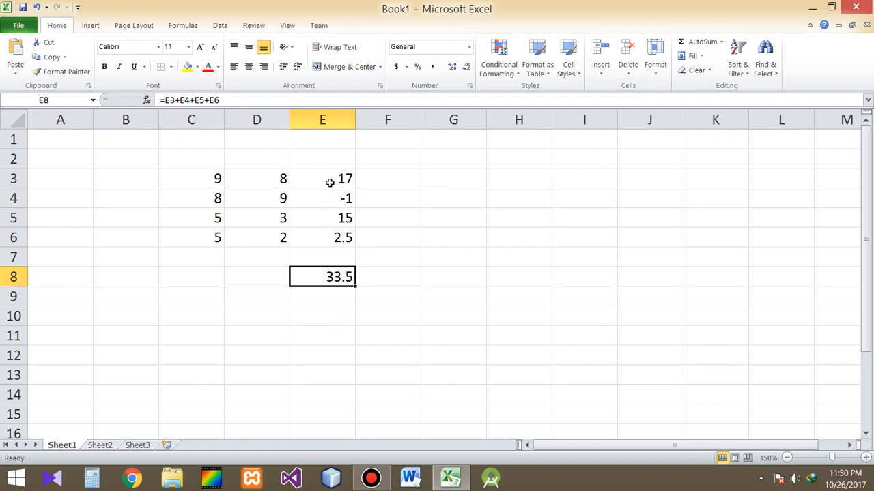
# - Enter a SUM formula in cell E10 that totals the four results in column E, =SUM(E3:E6)
pyautogui.click(339, 315)
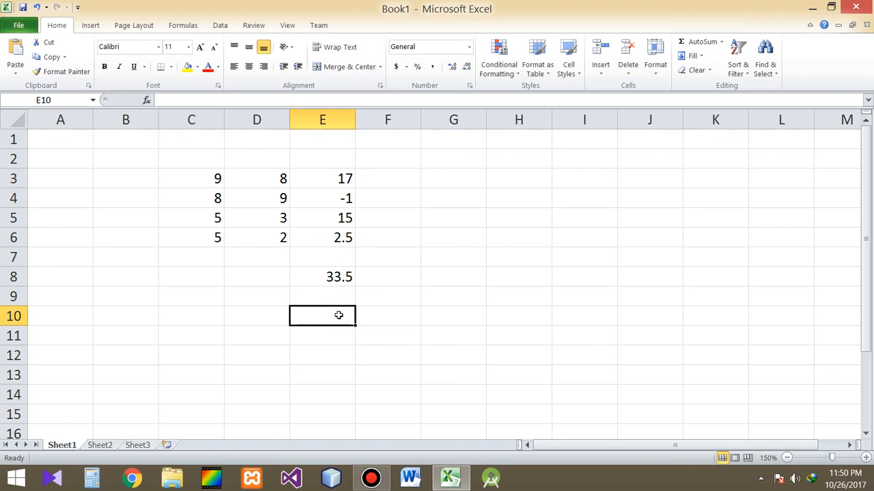
pyautogui.write('=s')
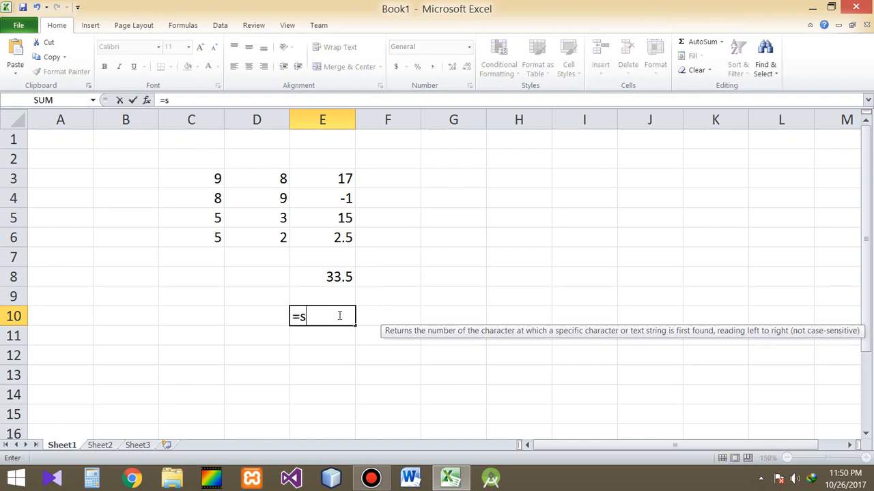
pyautogui.write('um')
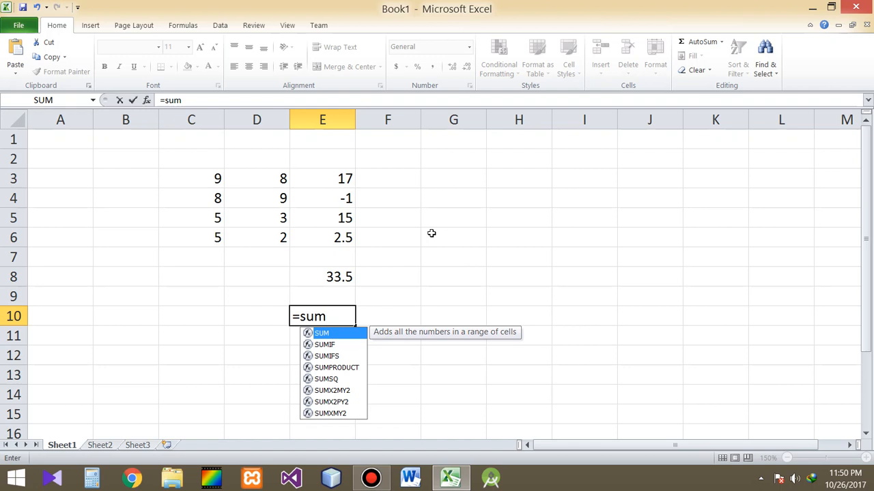
pyautogui.press('Tab')
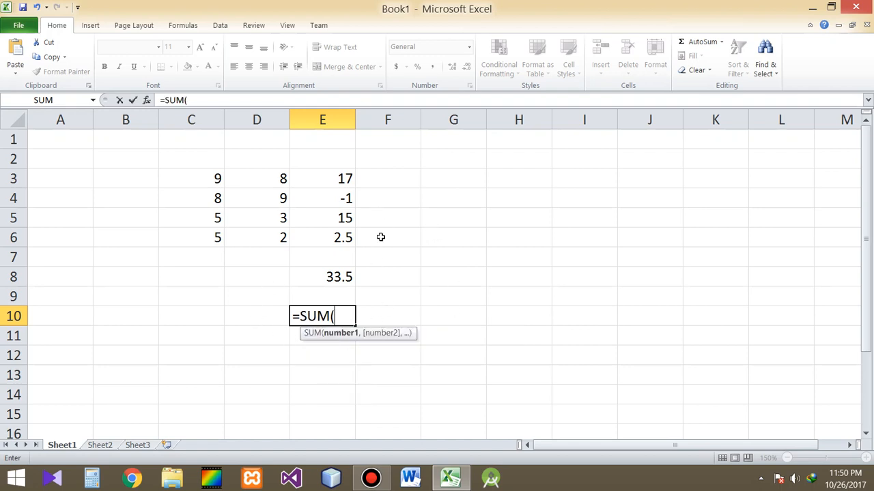
pyautogui.moveTo(335, 179); pyautogui.dragTo(330, 239)
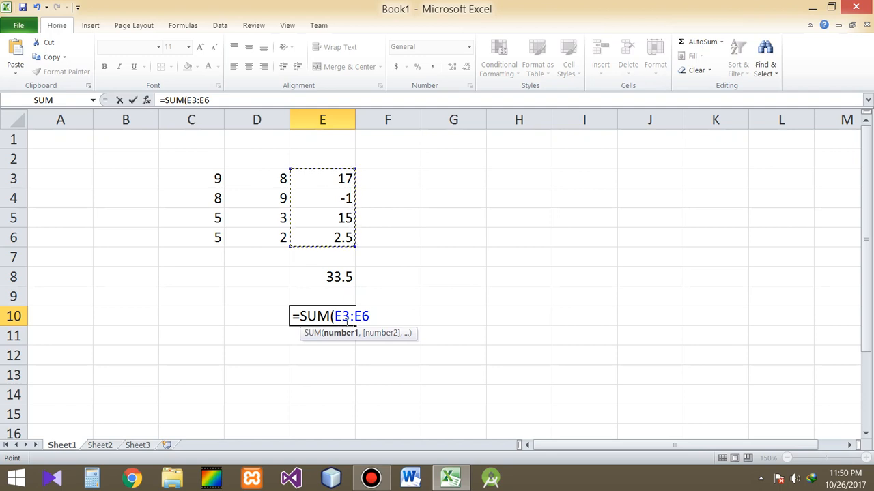
pyautogui.moveTo(318, 177); pyautogui.dragTo(322, 241)
pyautogui.click(302, 180)
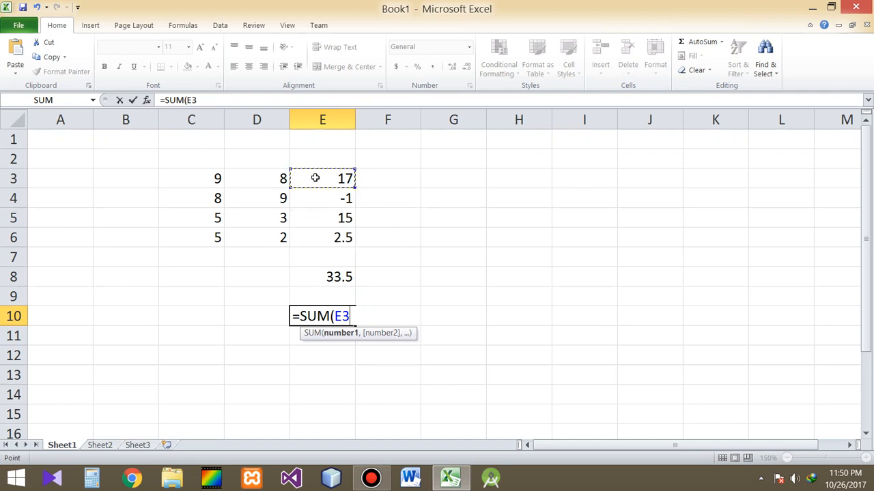
pyautogui.moveTo(316, 177); pyautogui.dragTo(324, 238)
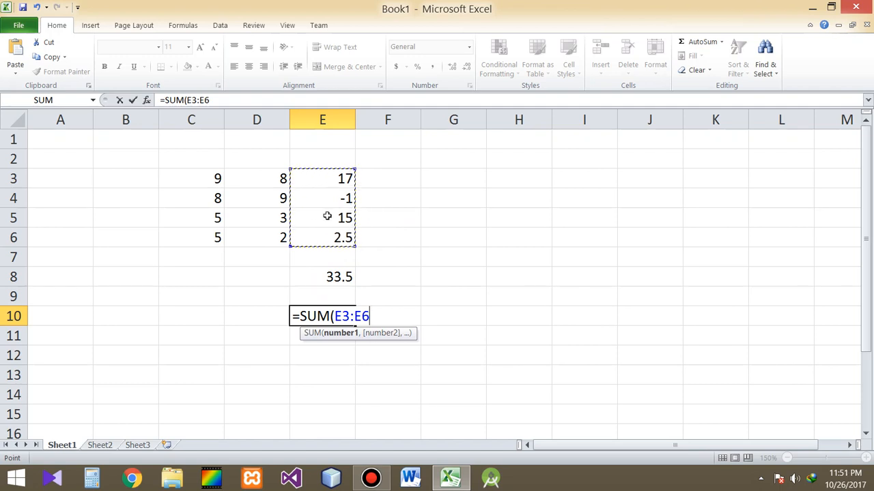
pyautogui.press('Return')
# - Compare the SUM formula in cell E10 with the chained addition formula in cell E8
pyautogui.click(338, 318)
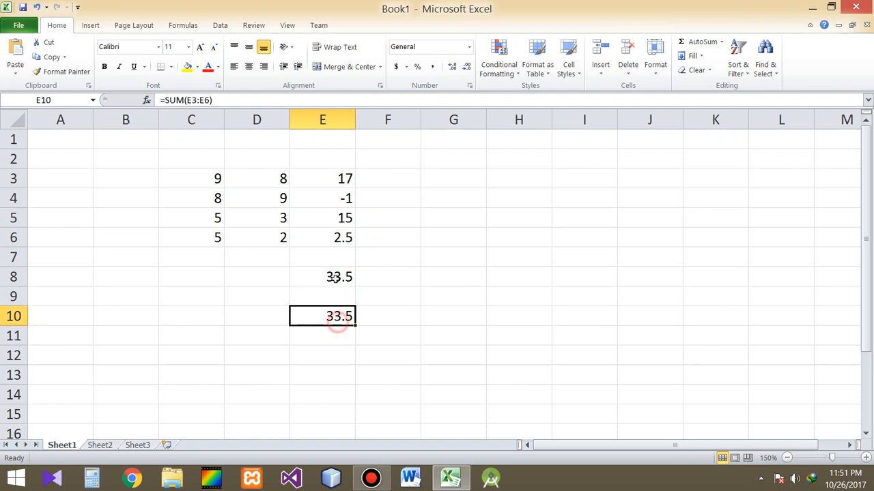
pyautogui.click(335, 276)
pyautogui.click(338, 316)
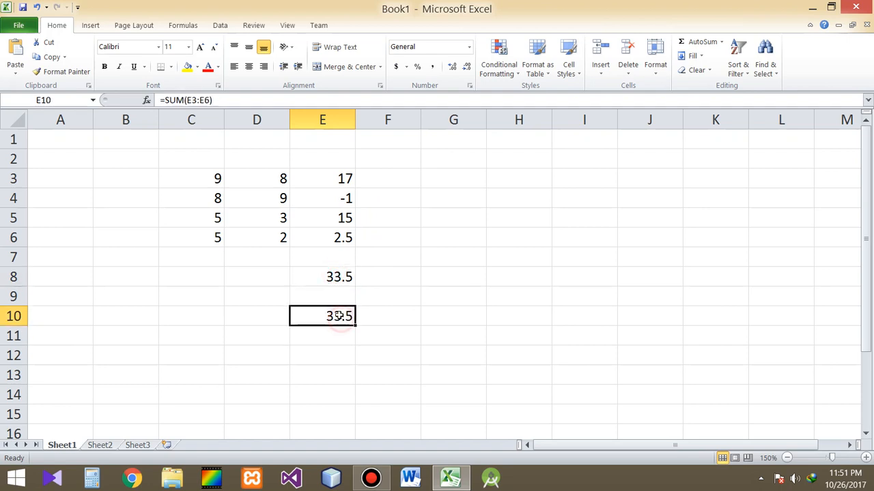
pyautogui.click(330, 278)
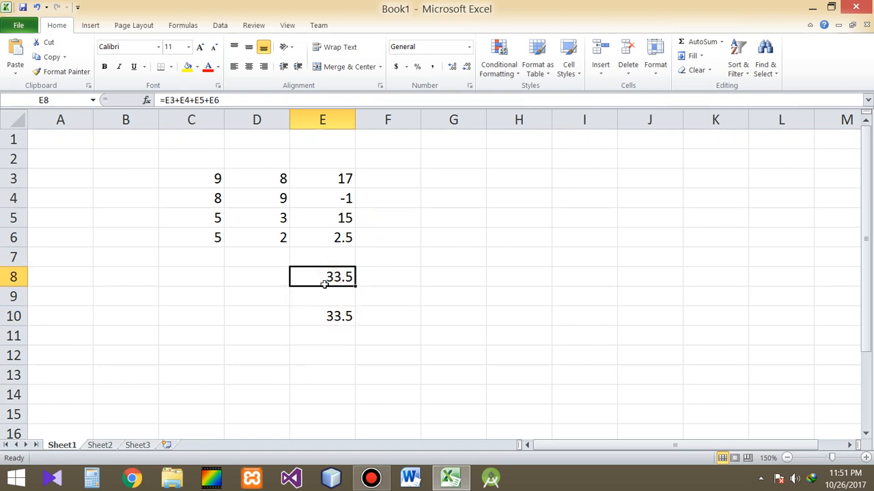
pyautogui.click(328, 320)
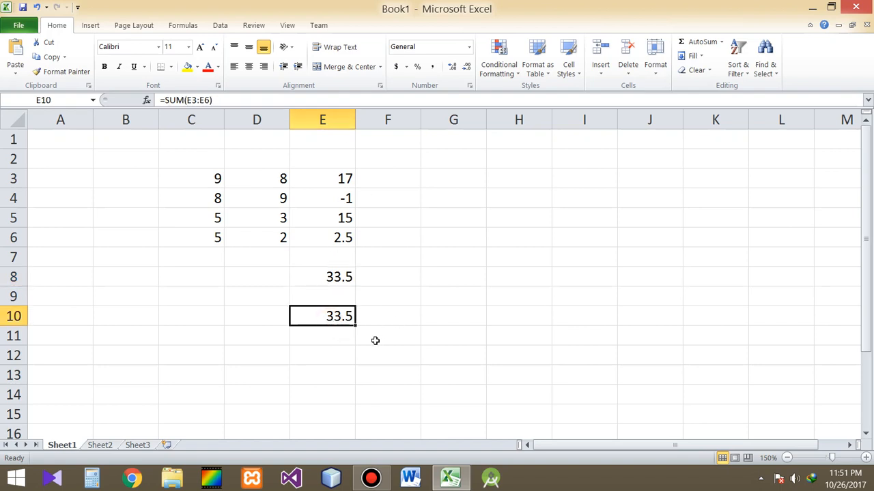
pyautogui.click(337, 280)
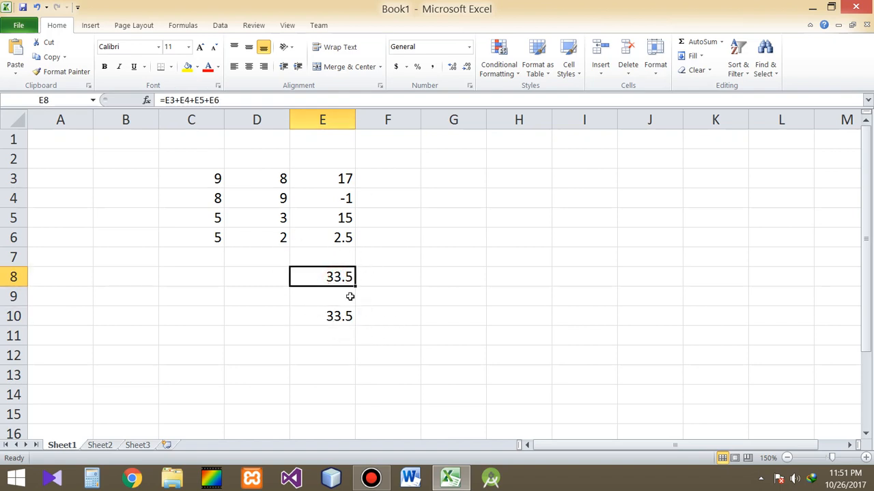
# - Point out the non-adjacent cells E3, D5 and C6 as an example of scattered values
pyautogui.click(339, 180)
pyautogui.click(256, 219)
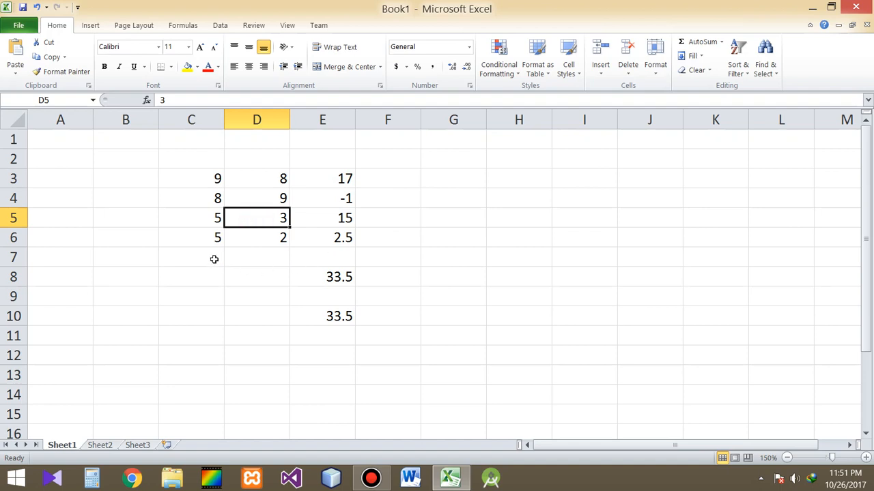
pyautogui.click(203, 242)
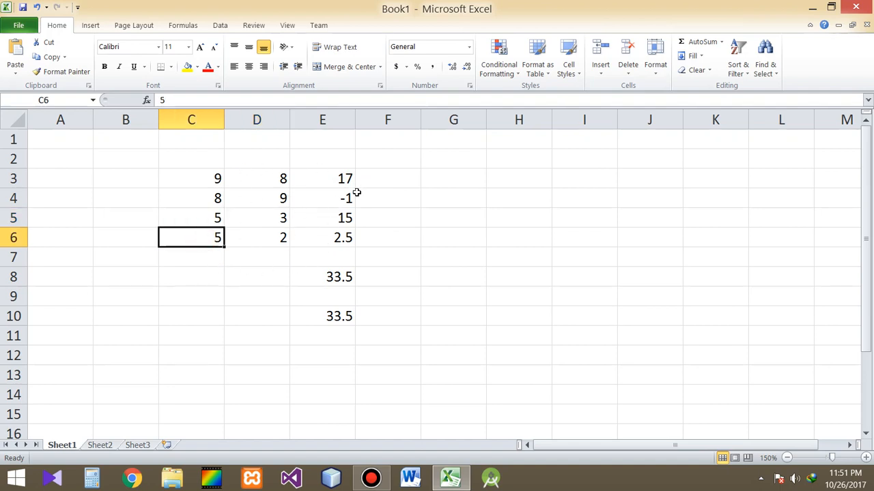
pyautogui.click(342, 176)
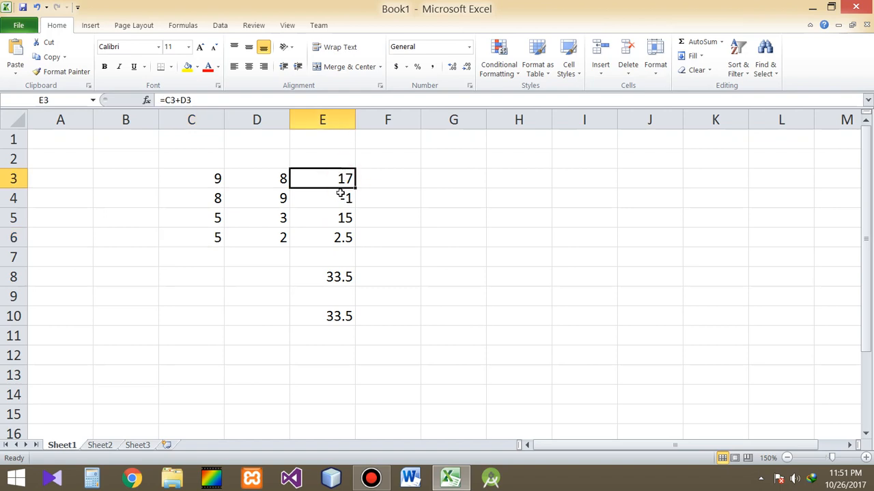
pyautogui.click(283, 217)
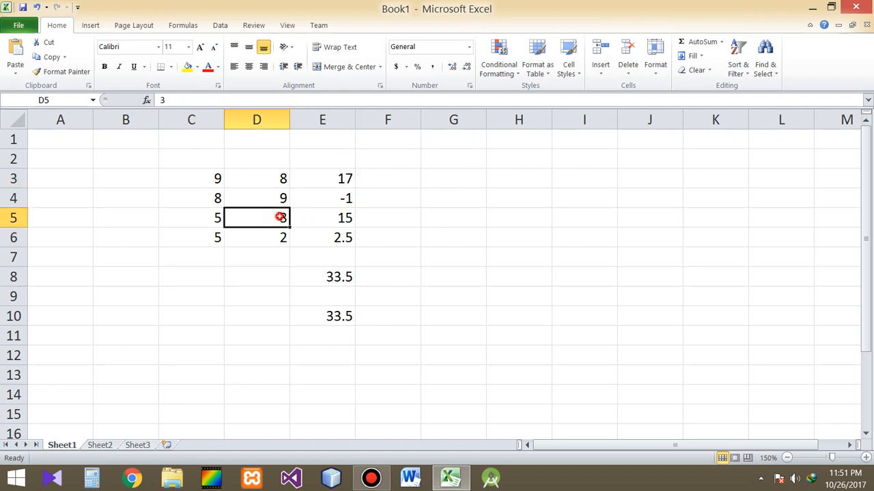
pyautogui.click(218, 236)
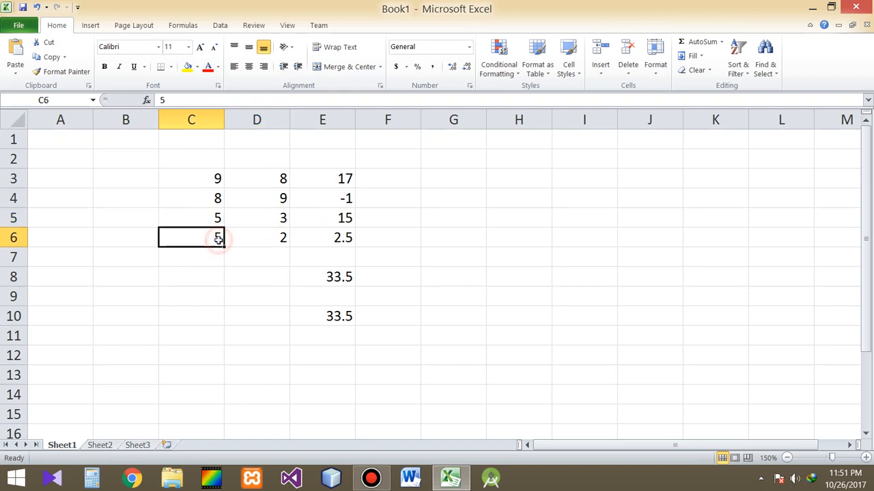
# - Check the contiguous range E3:E6 against the total formulas in cells E8 and E10
pyautogui.moveTo(341, 179); pyautogui.dragTo(331, 241)
pyautogui.click(339, 316)
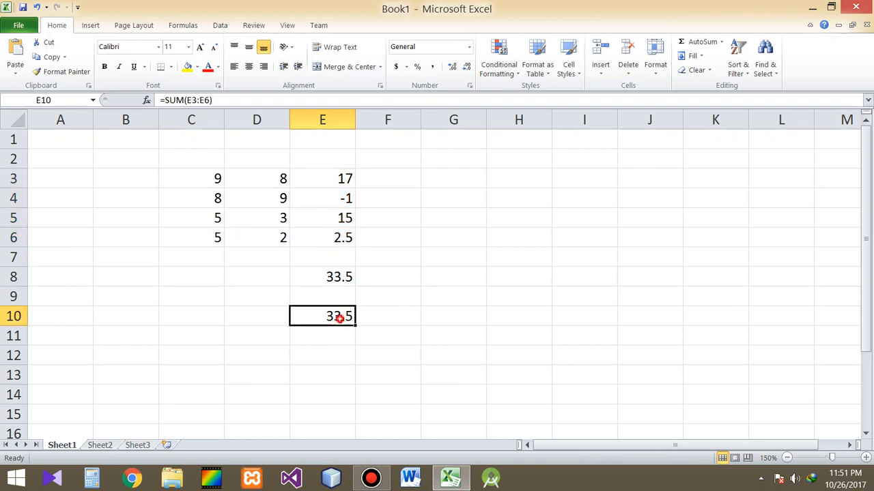
pyautogui.click(340, 280)
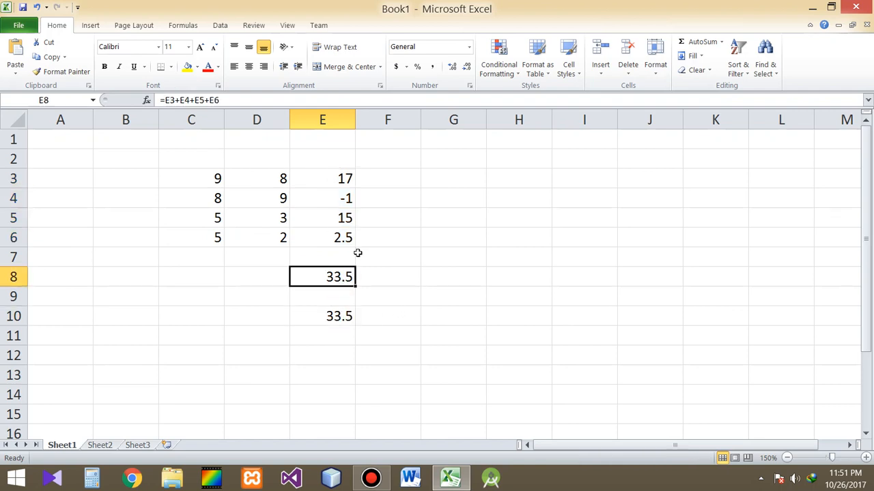
pyautogui.click(318, 314)
pyautogui.moveTo(337, 186); pyautogui.dragTo(338, 238)
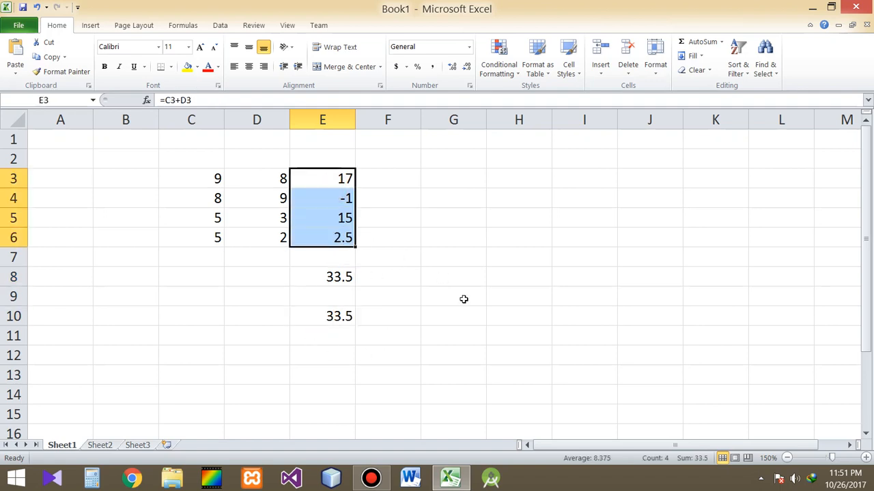
pyautogui.click(345, 317)
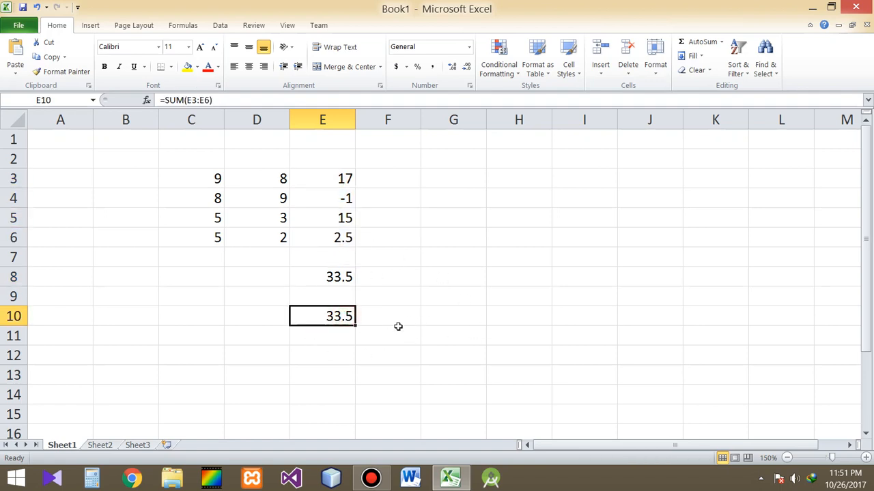
# - Examine the number ranges in rows 3 to 6 of columns E, D and C
pyautogui.click(333, 353)
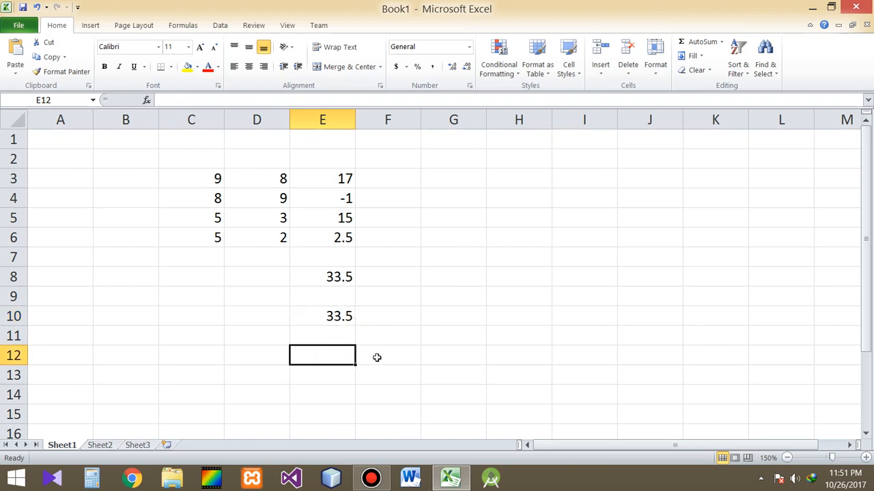
pyautogui.moveTo(342, 179); pyautogui.dragTo(341, 237)
pyautogui.moveTo(269, 177); pyautogui.dragTo(271, 220)
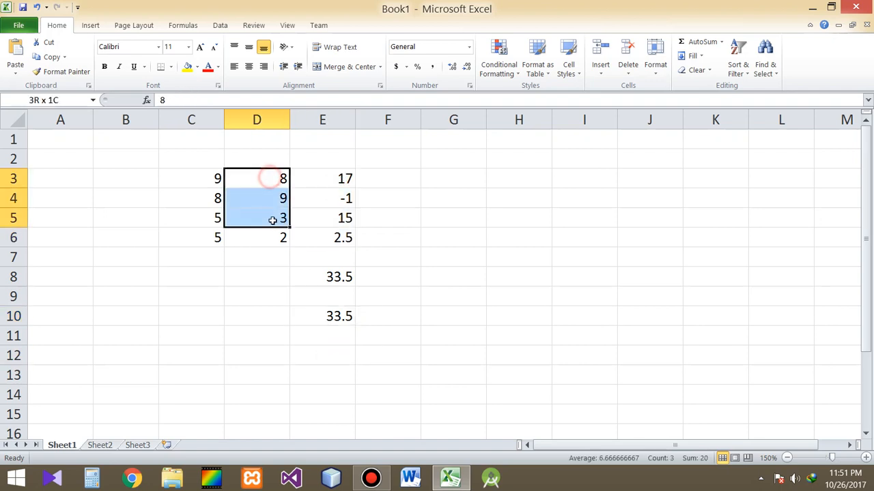
pyautogui.moveTo(214, 177); pyautogui.dragTo(219, 232)
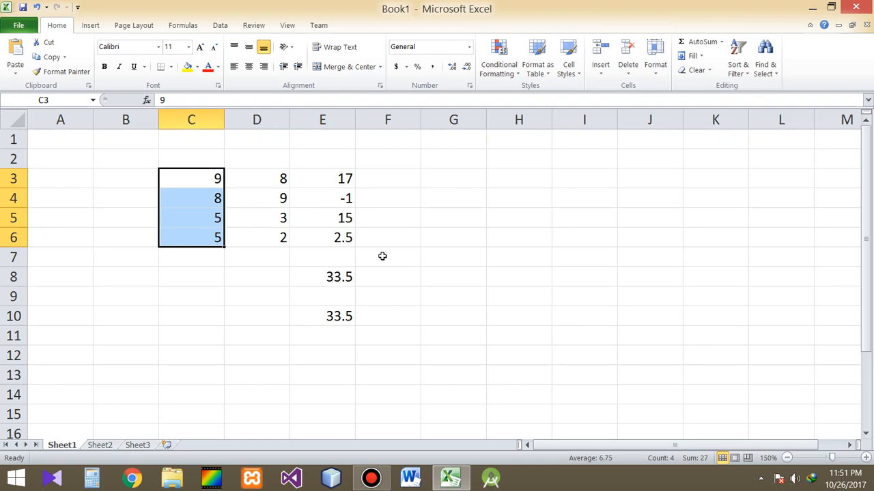
pyautogui.click(336, 339)
pyautogui.click(335, 352)
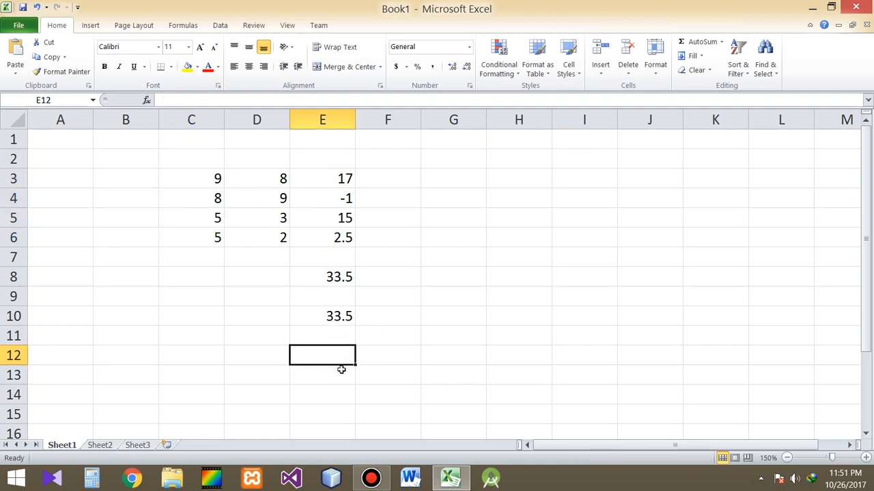
pyautogui.write('=')
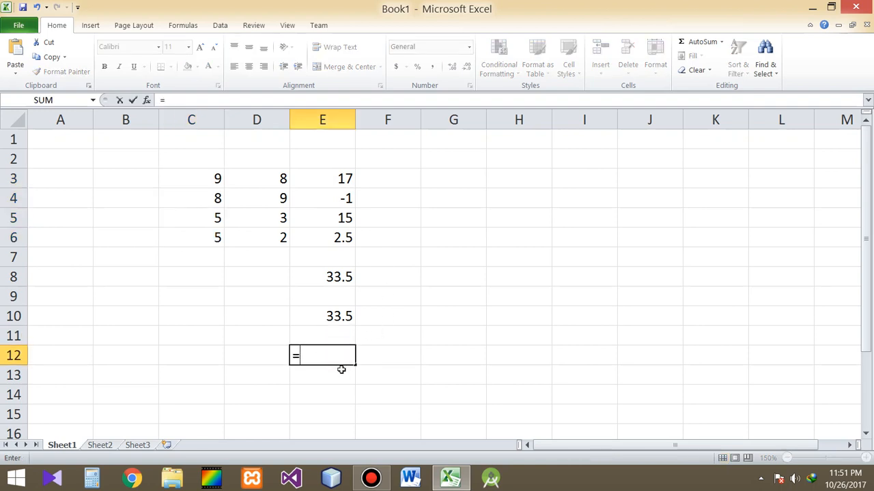
pyautogui.press('Escape')
pyautogui.click(196, 277)
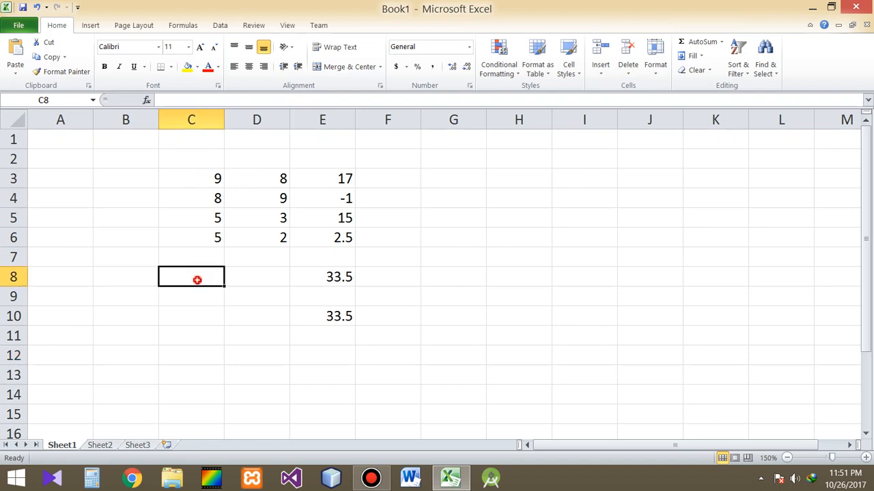
pyautogui.click(259, 280)
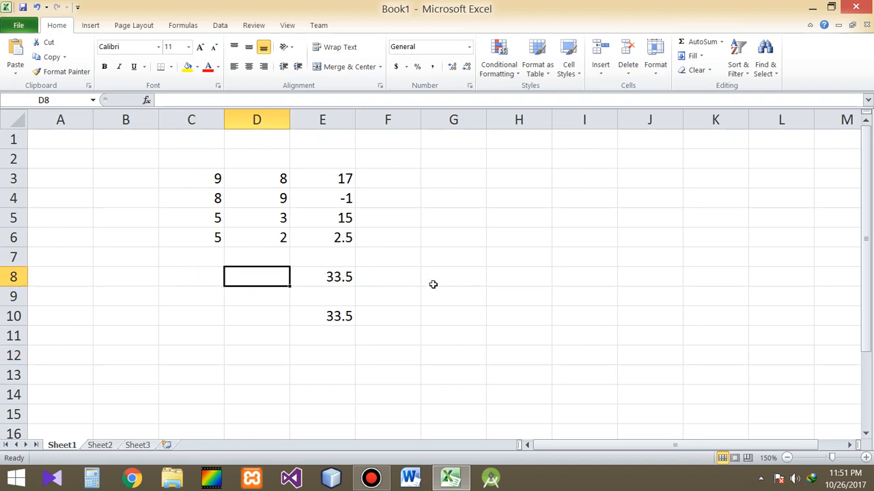
# - Begin a formula in cell E12 that sums the first number column, =SUM(C3:C6)
pyautogui.click(328, 356)
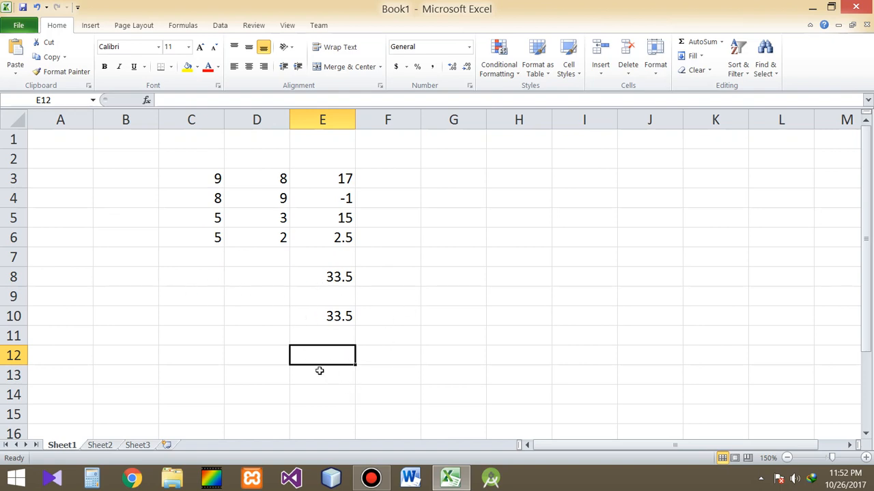
pyautogui.write('=sum')
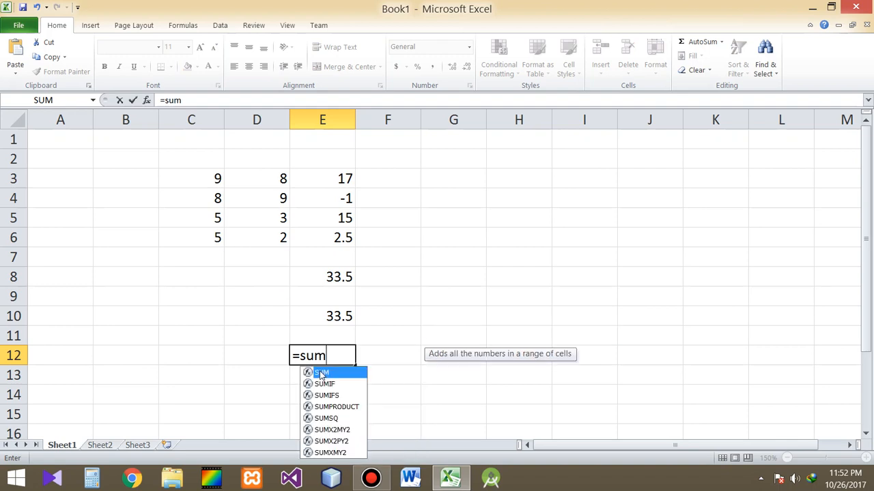
pyautogui.doubleClick(320, 374)
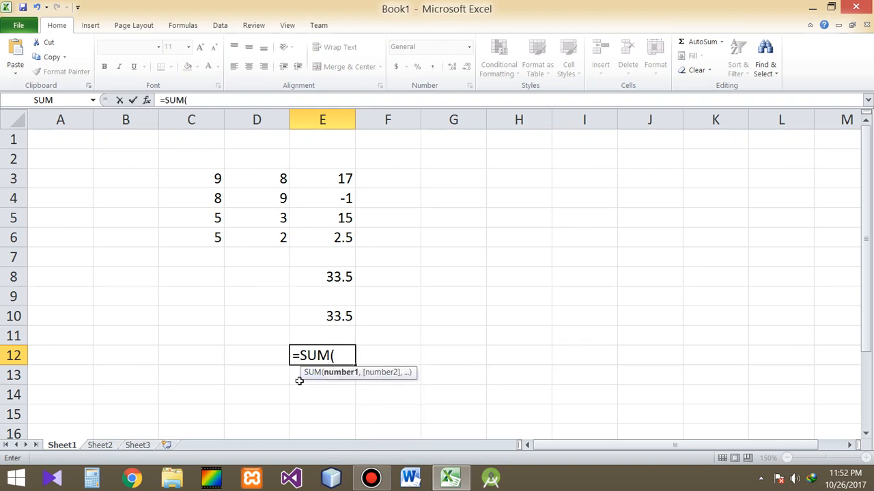
pyautogui.moveTo(211, 177); pyautogui.dragTo(204, 234)
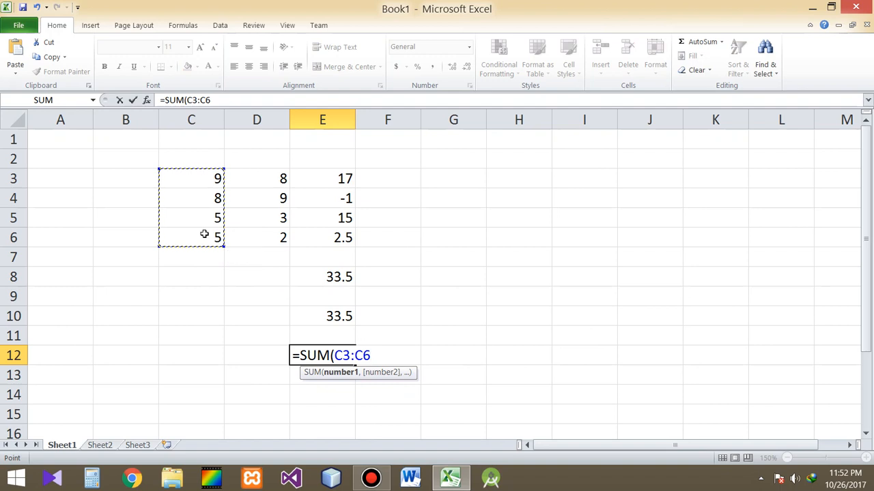
pyautogui.write(')+')
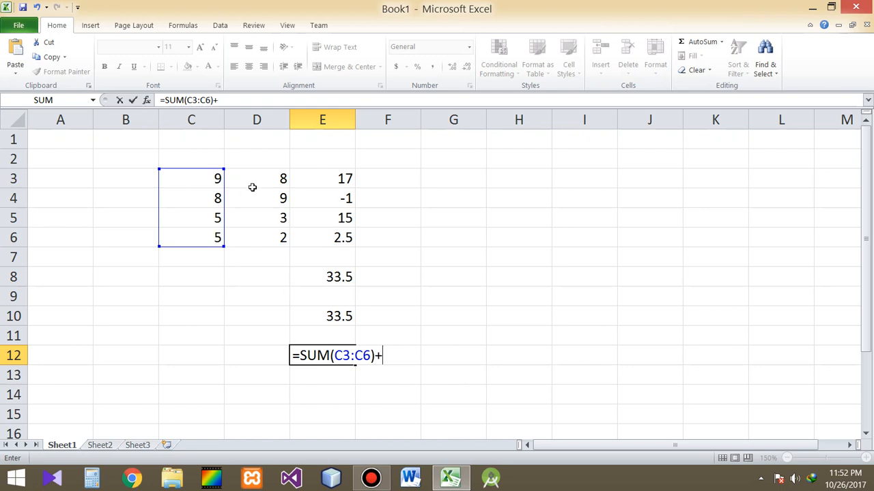
# - Extend the cell E12 formula with a second sum for the middle number column, +SUM(D3:D6)
pyautogui.write('sun')
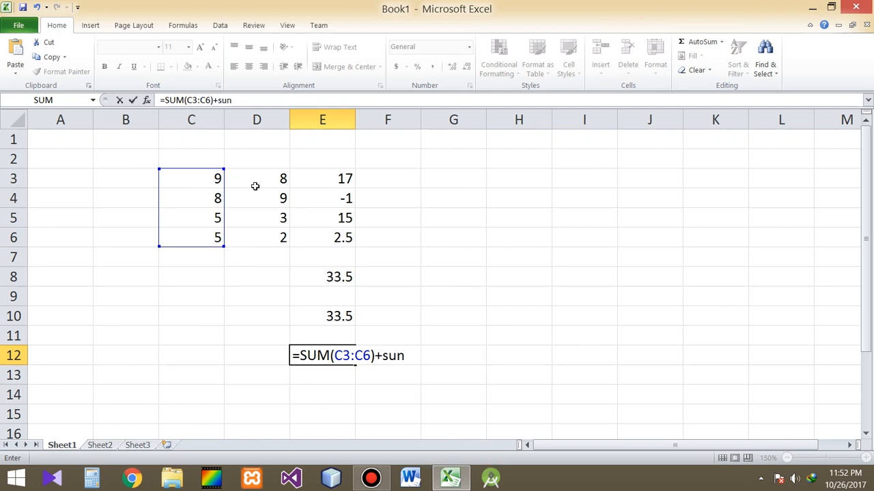
pyautogui.press('BackSpace')
pyautogui.write('m')
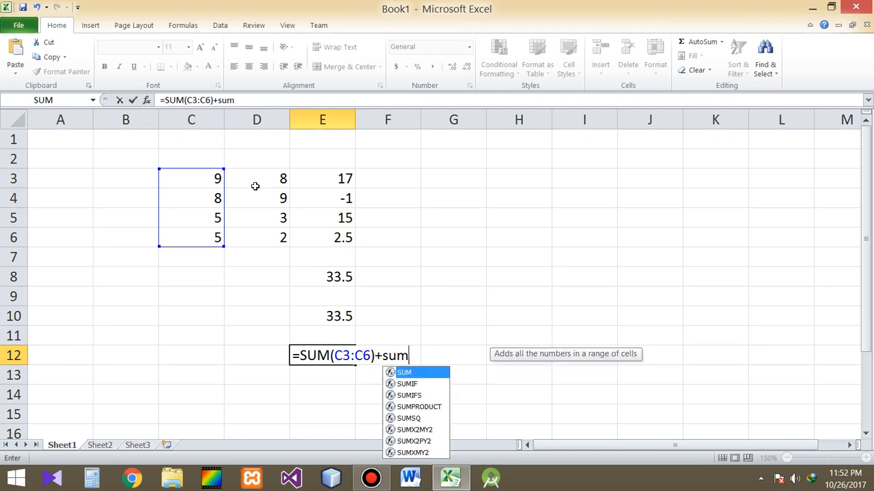
pyautogui.press('Tab')
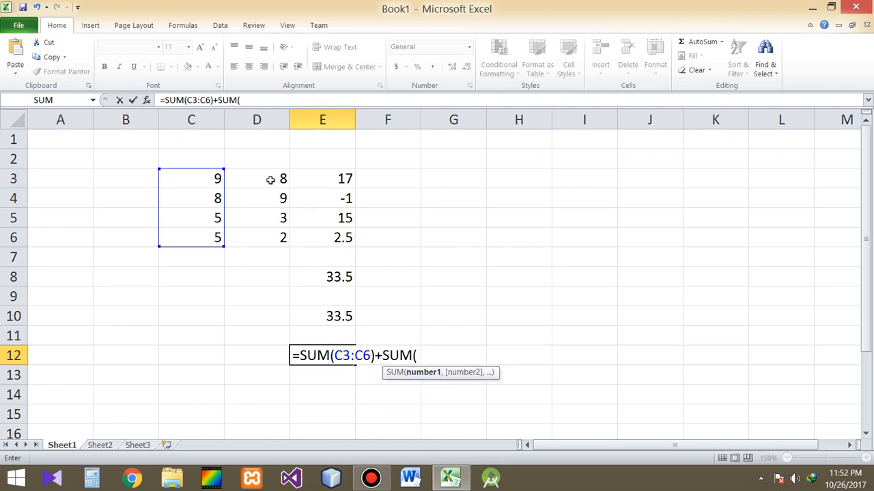
pyautogui.moveTo(269, 178); pyautogui.dragTo(271, 243)
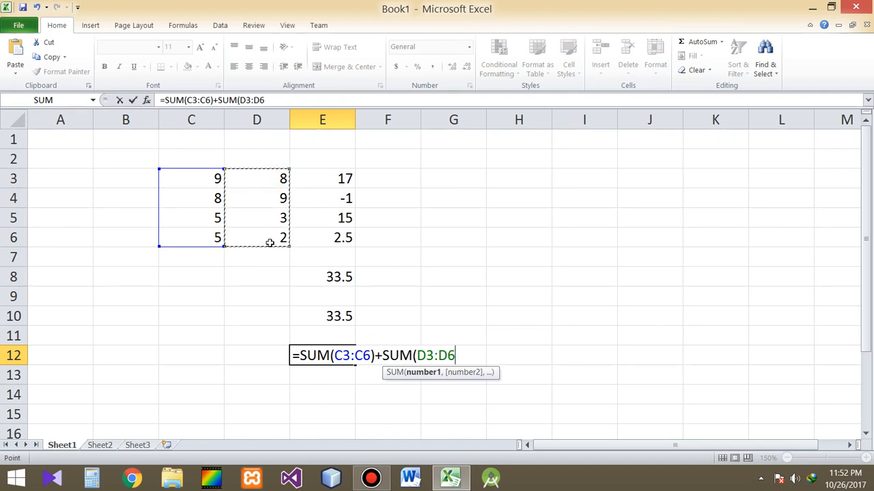
pyautogui.write(')+')
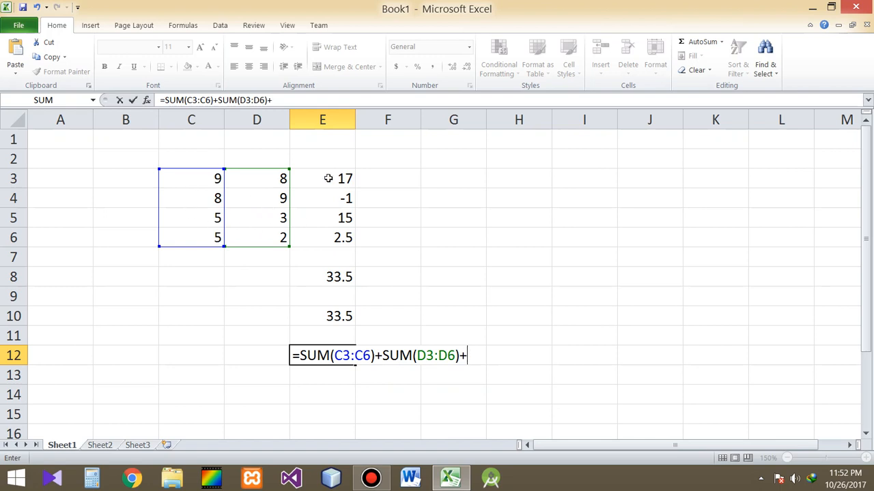
# - Complete the cell E12 formula by adding the third column's sum, +SUM(E3:E6), and enter it
pyautogui.write('sum')
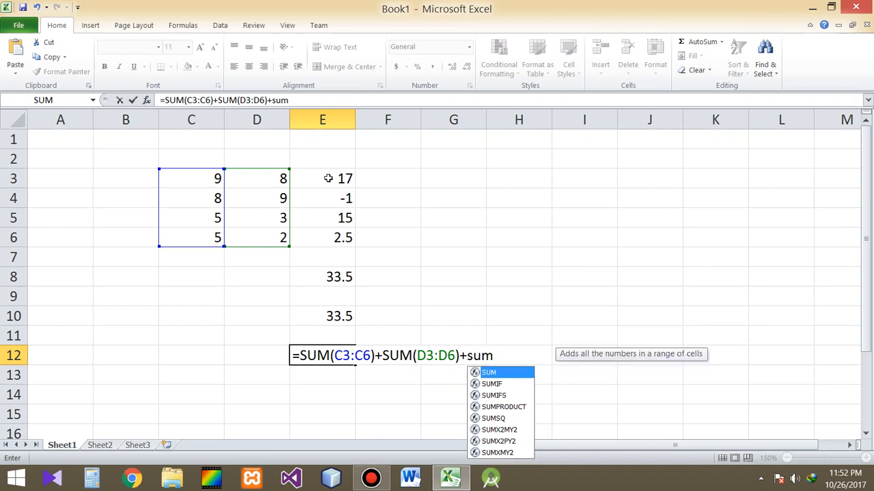
pyautogui.press('Tab')
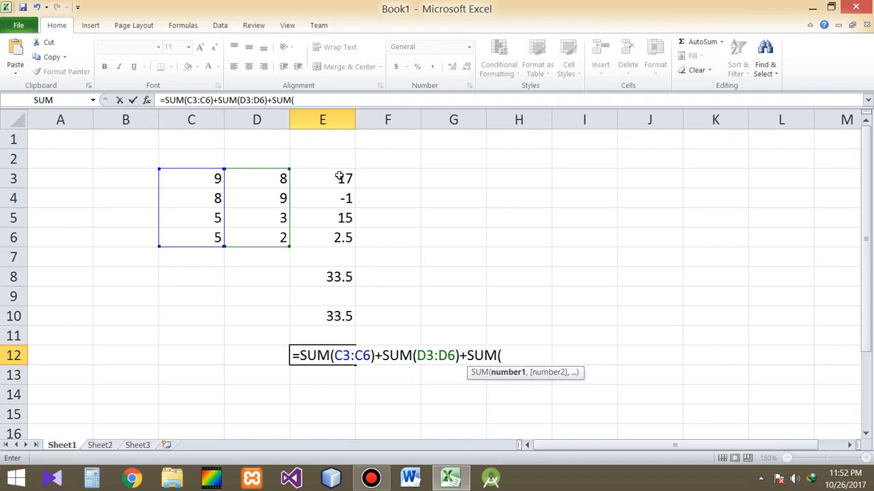
pyautogui.moveTo(339, 177); pyautogui.dragTo(336, 237)
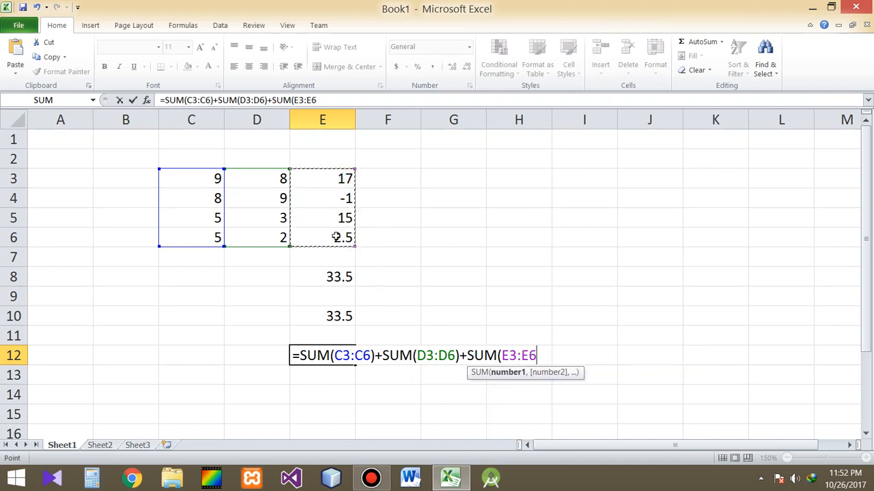
pyautogui.write(')')
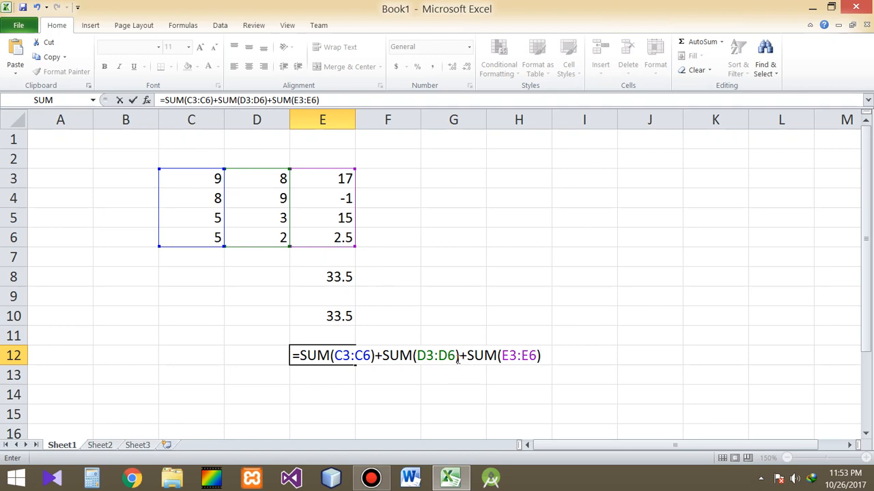
pyautogui.press('Return')
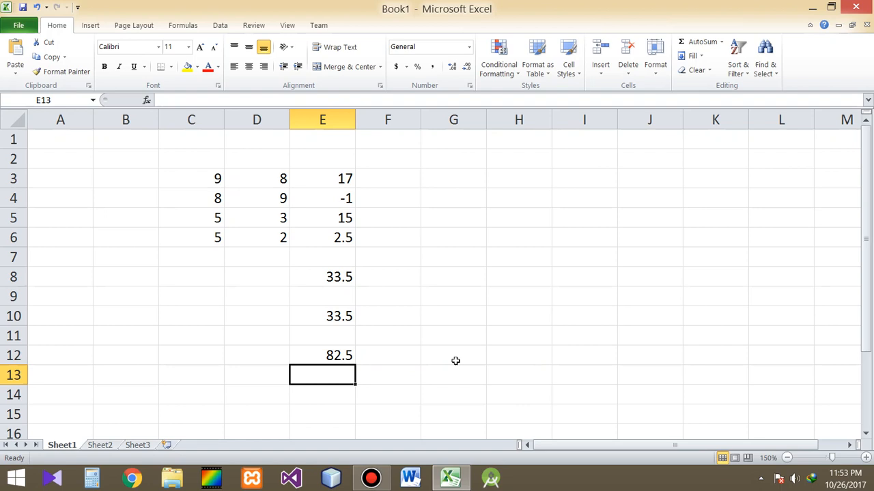
pyautogui.click(329, 358)
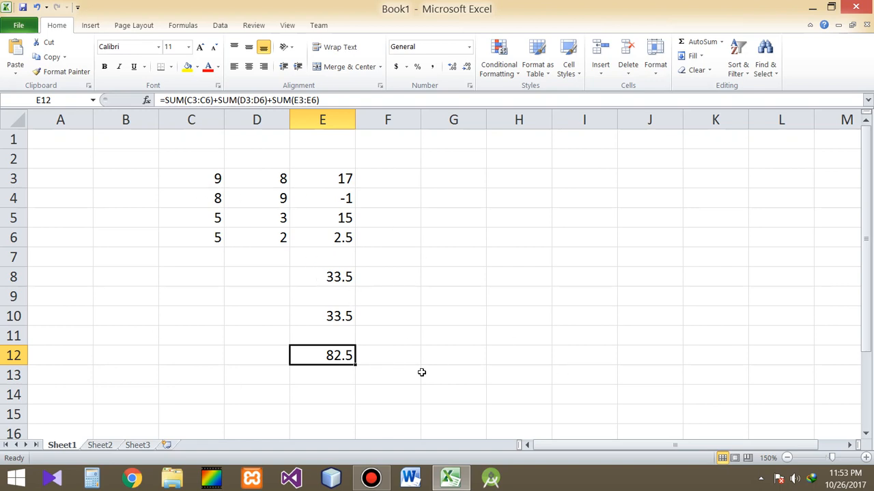
# - Enter the single-range formula =SUM(C3:E6) in cell C9 to total the whole number block
pyautogui.click(204, 301)
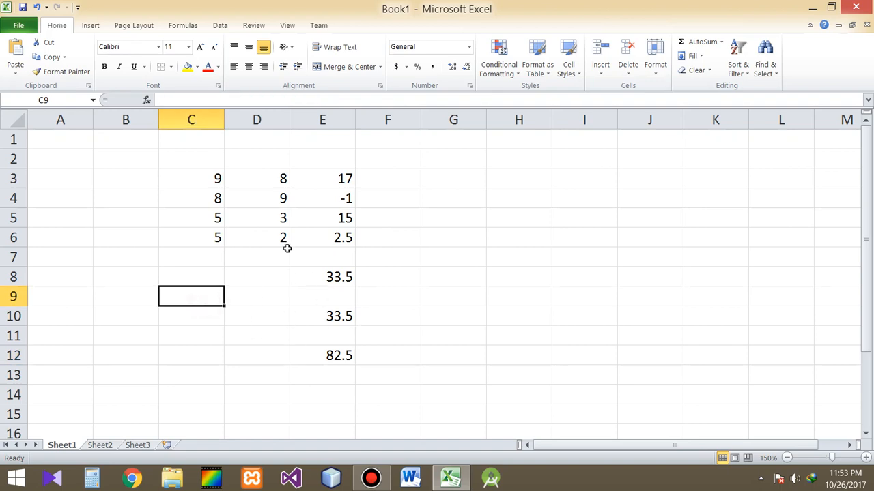
pyautogui.moveTo(214, 179); pyautogui.dragTo(309, 241)
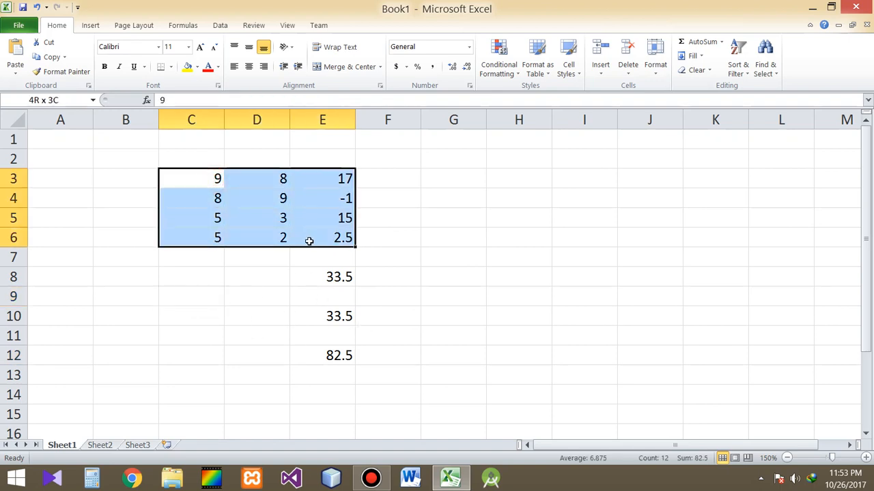
pyautogui.click(204, 291)
pyautogui.write('=')
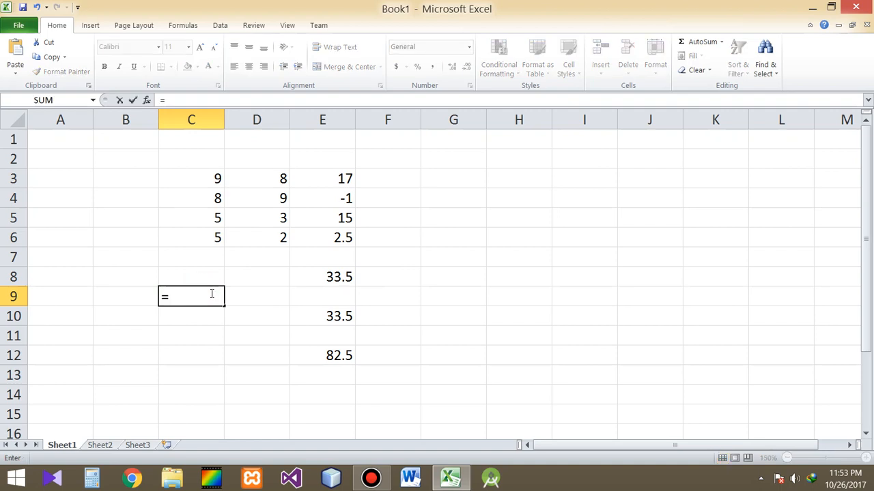
pyautogui.write('sum')
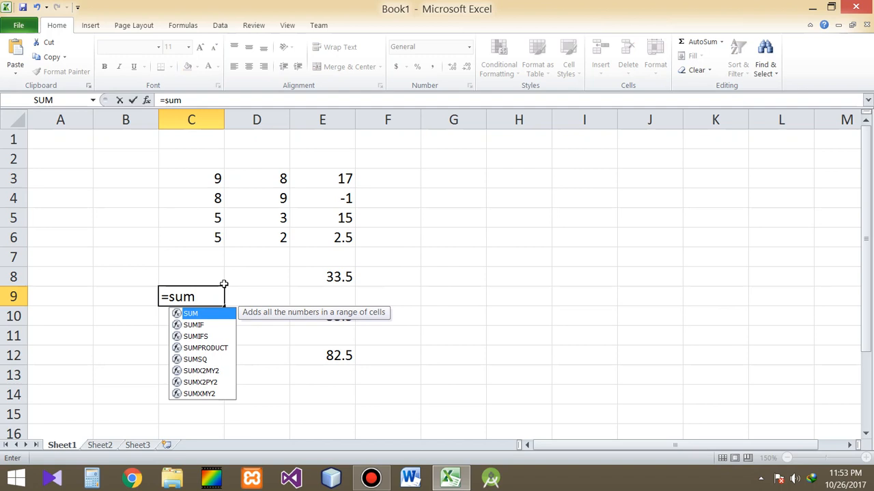
pyautogui.press('Tab')
pyautogui.moveTo(211, 175); pyautogui.dragTo(320, 235)
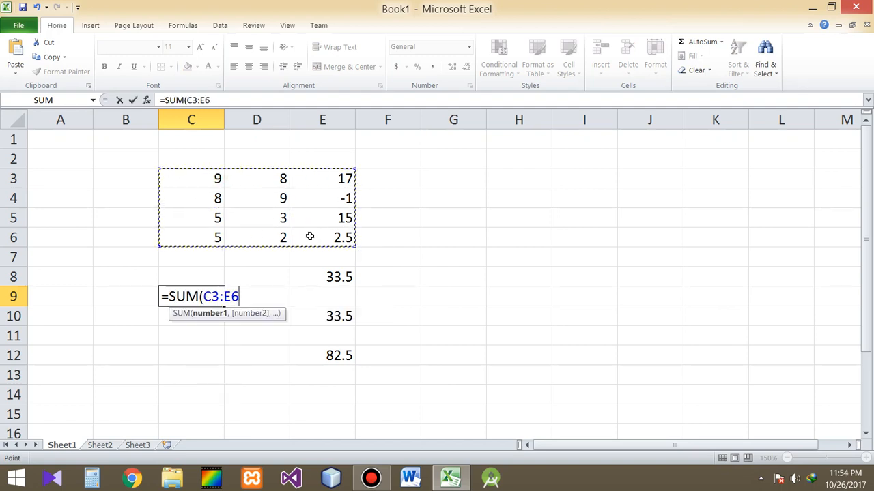
pyautogui.write(')')
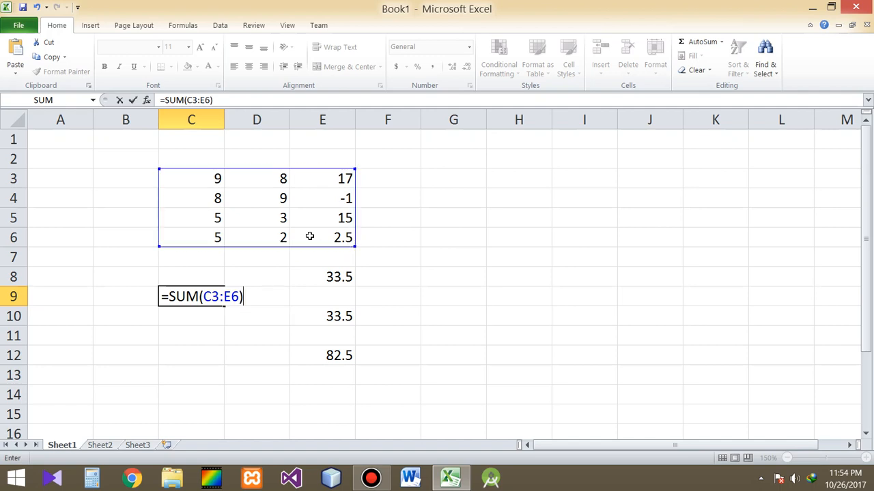
pyautogui.press('Return')
pyautogui.press('Up')
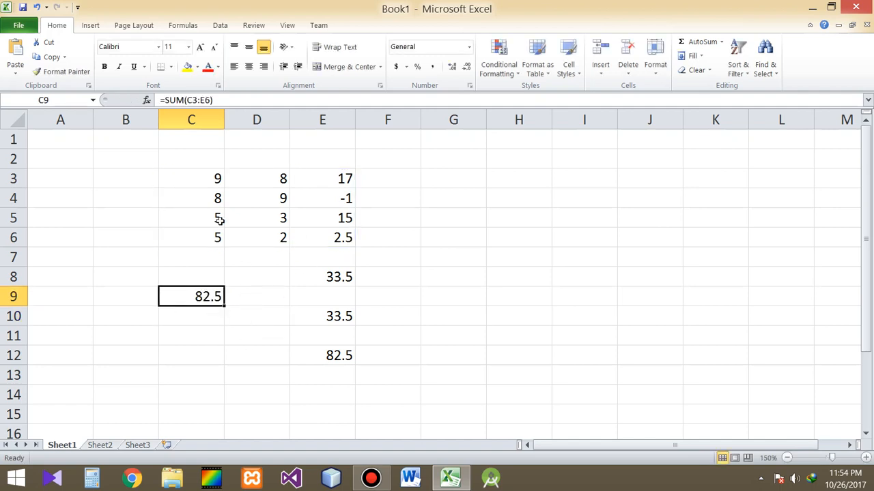
# - Compare the combined SUM formula in E12 and the single-range formula in C9 against the number columns in C3:E6
pyautogui.moveTo(199, 179); pyautogui.dragTo(345, 239)
pyautogui.click(342, 358)
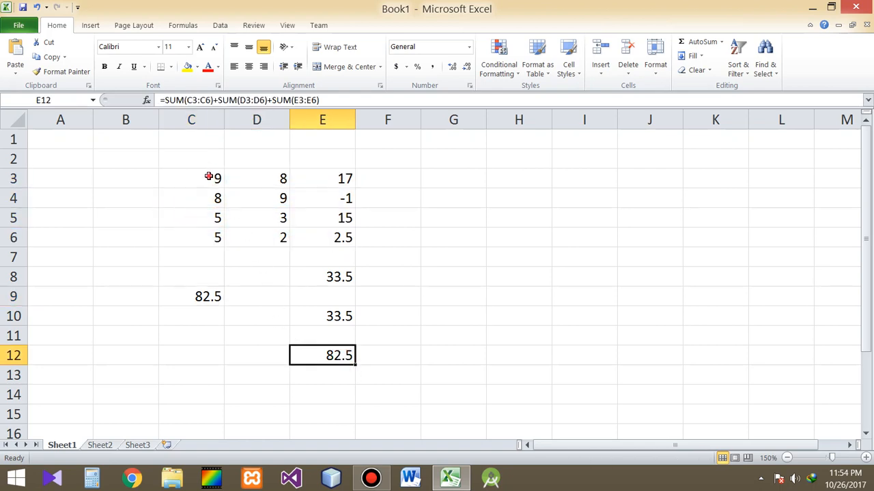
pyautogui.moveTo(209, 179); pyautogui.dragTo(219, 236)
pyautogui.moveTo(273, 179); pyautogui.dragTo(273, 220)
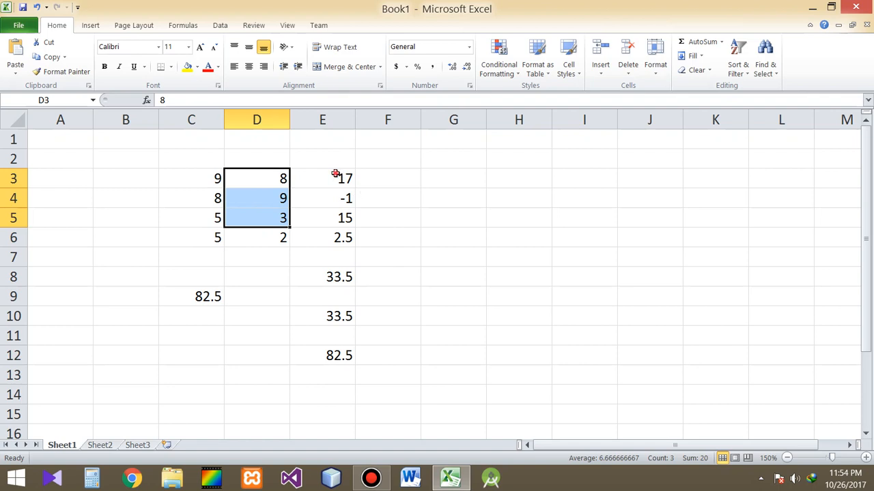
pyautogui.moveTo(341, 176); pyautogui.dragTo(339, 237)
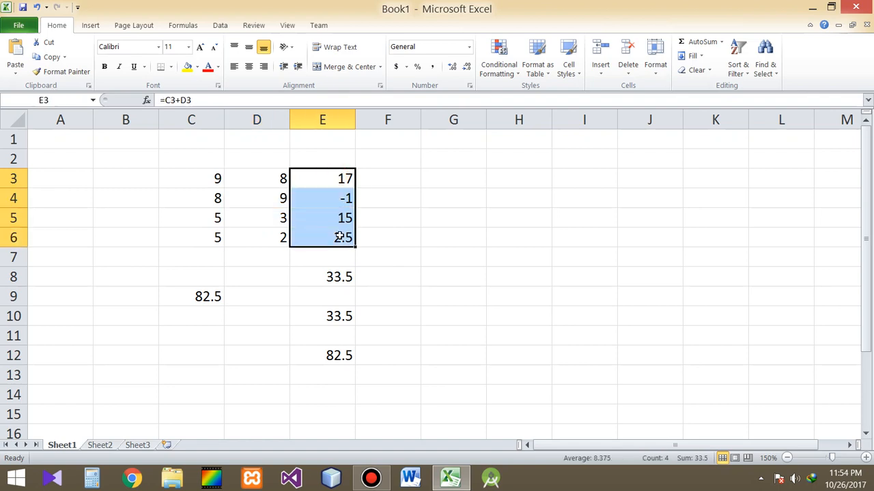
pyautogui.click(339, 356)
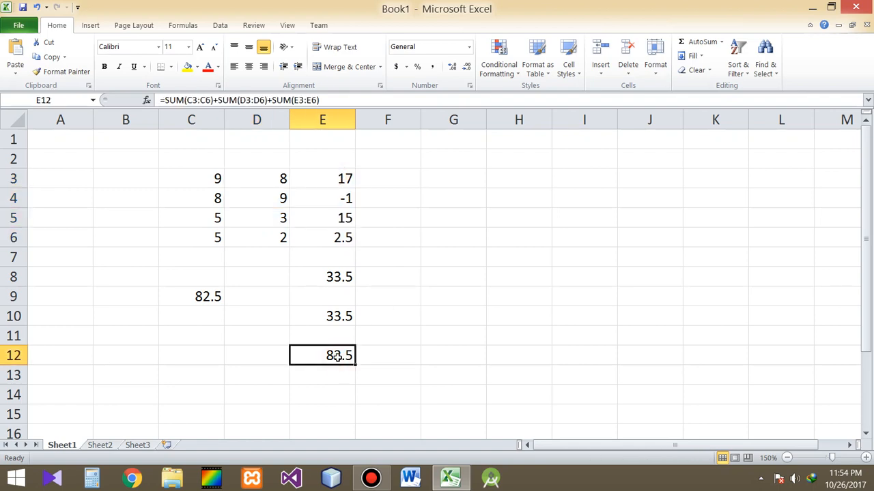
pyautogui.click(203, 299)
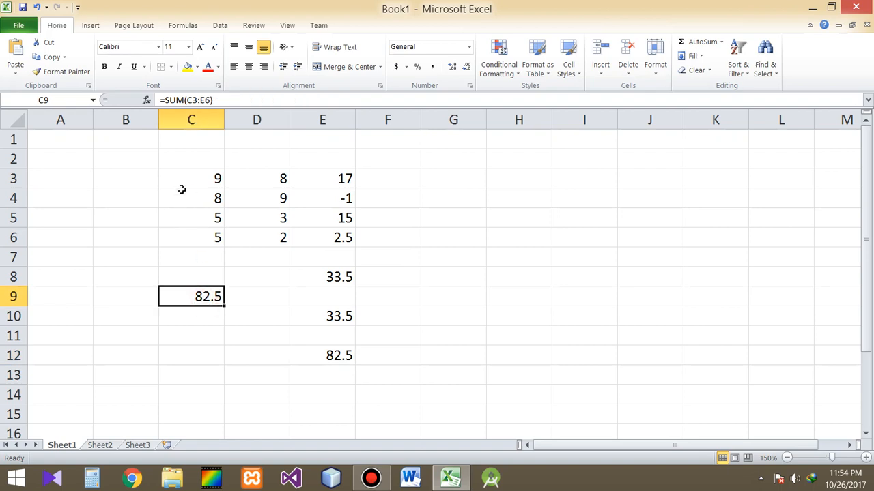
pyautogui.moveTo(185, 180); pyautogui.dragTo(349, 239)
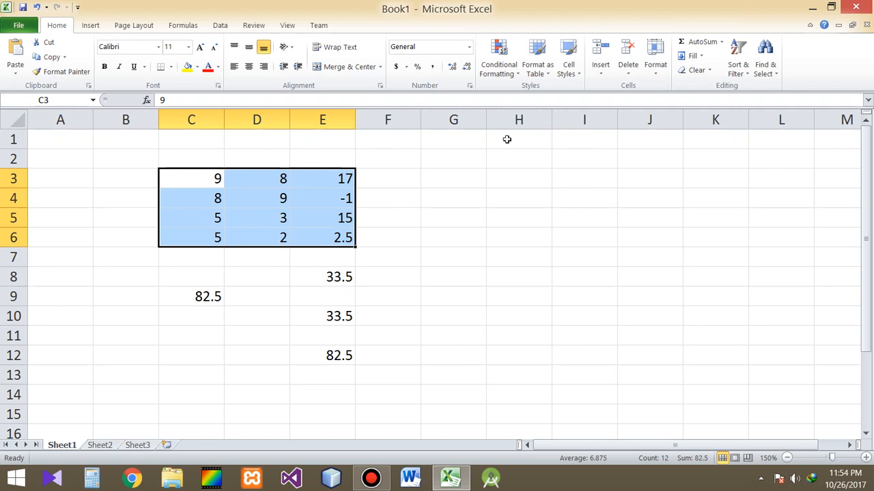
pyautogui.click(347, 358)
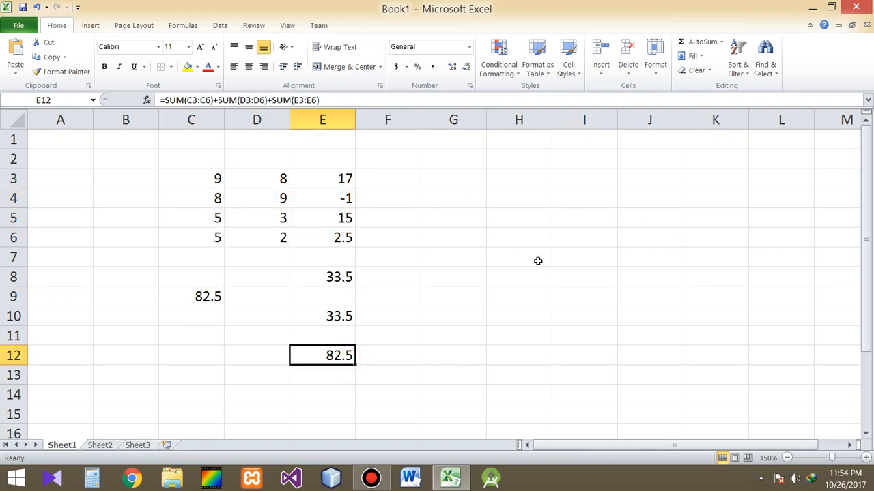
pyautogui.click(641, 196)
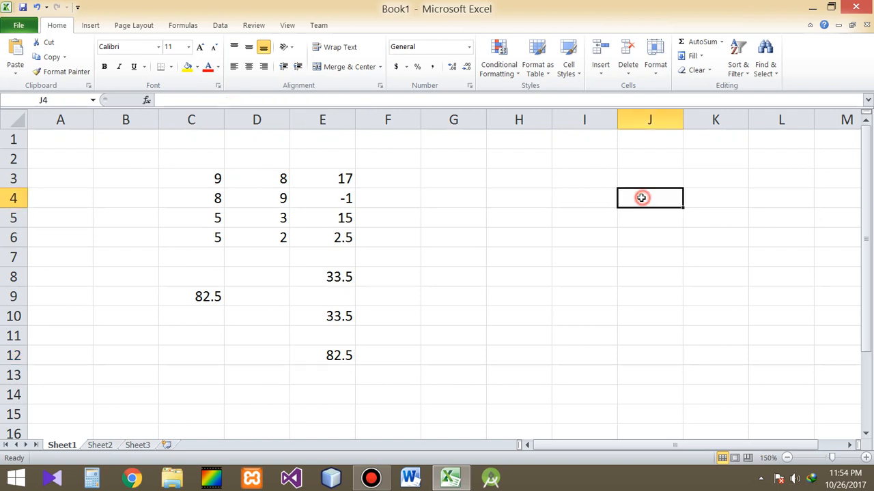
pyautogui.click(524, 180)
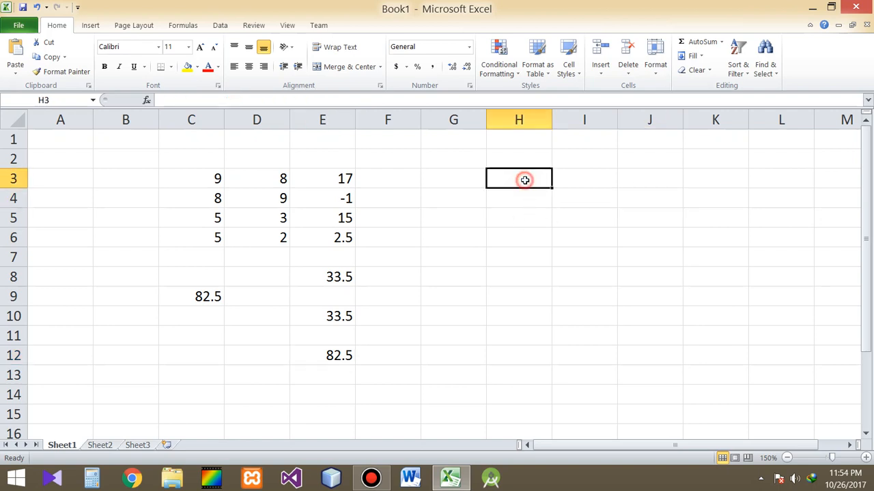
pyautogui.click(113, 175)
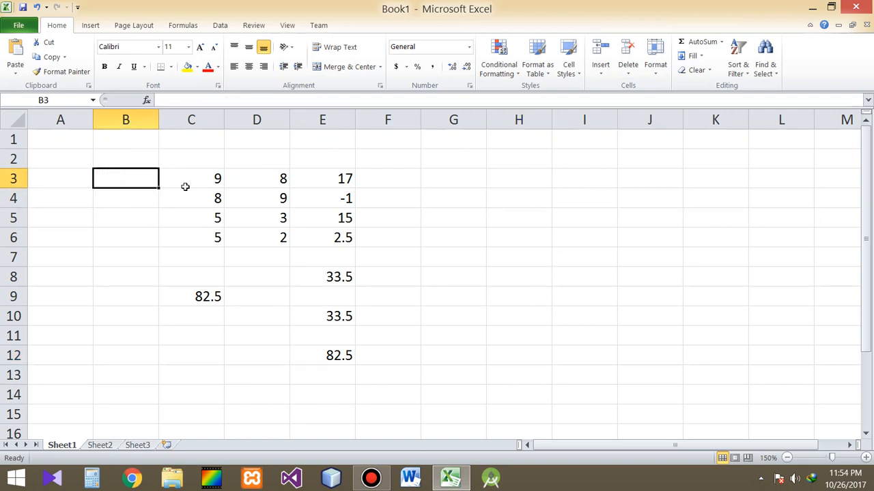
pyautogui.click(460, 335)
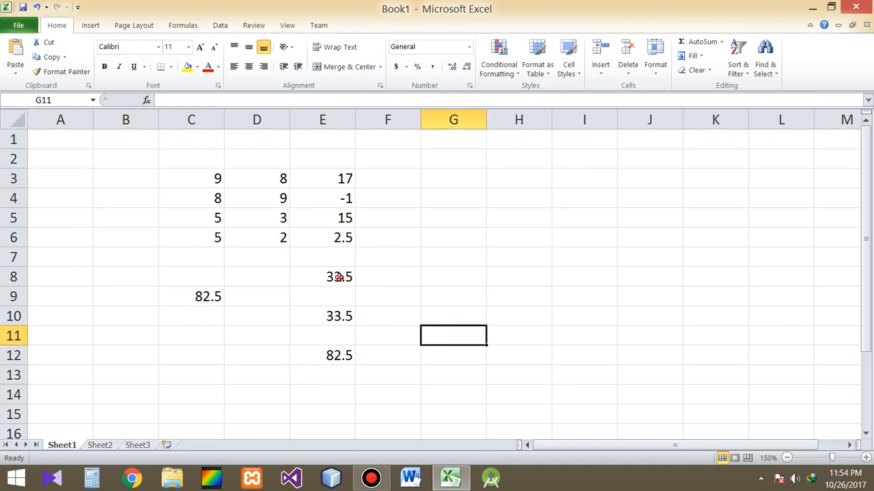
pyautogui.click(339, 277)
pyautogui.click(475, 363)
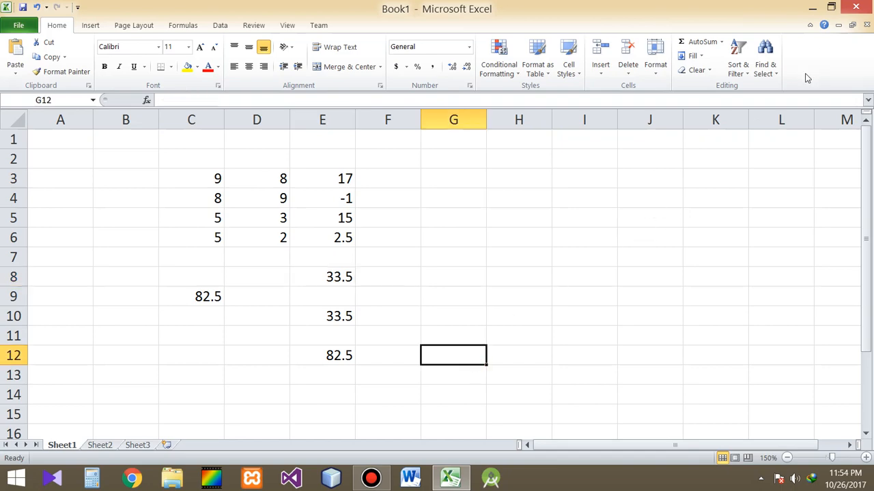
# - Minimize the workbook window to show the desktop
pyautogui.click(813, 10)
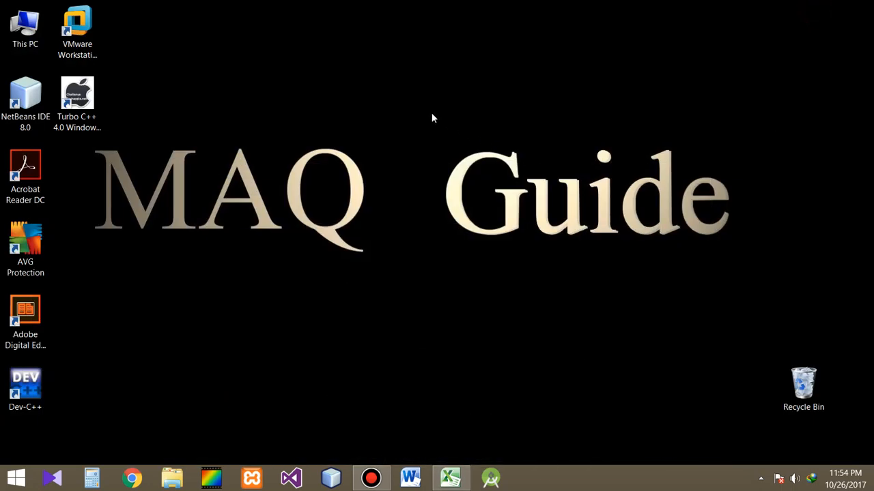
pyautogui.moveTo(432, 115); pyautogui.dragTo(735, 266)
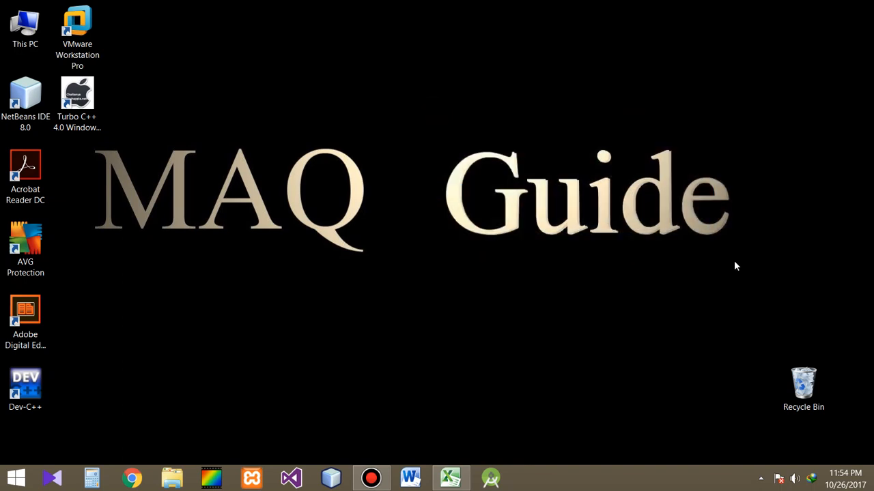